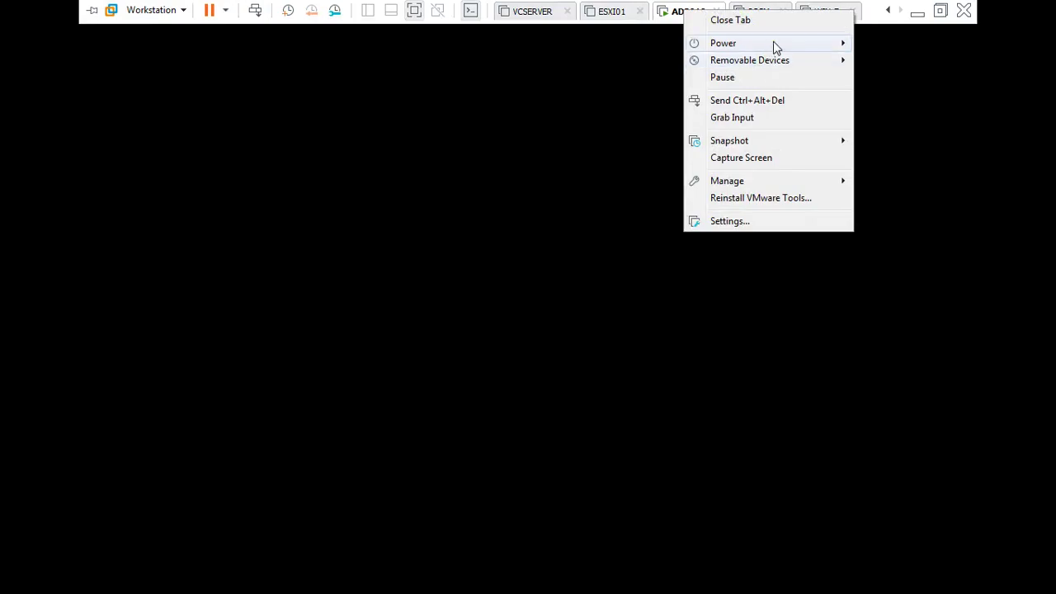
# Sign in to the AD2019 virtual machine with the account password and bring up Active Directory Users and Computers.
pyautogui.click(746, 100)
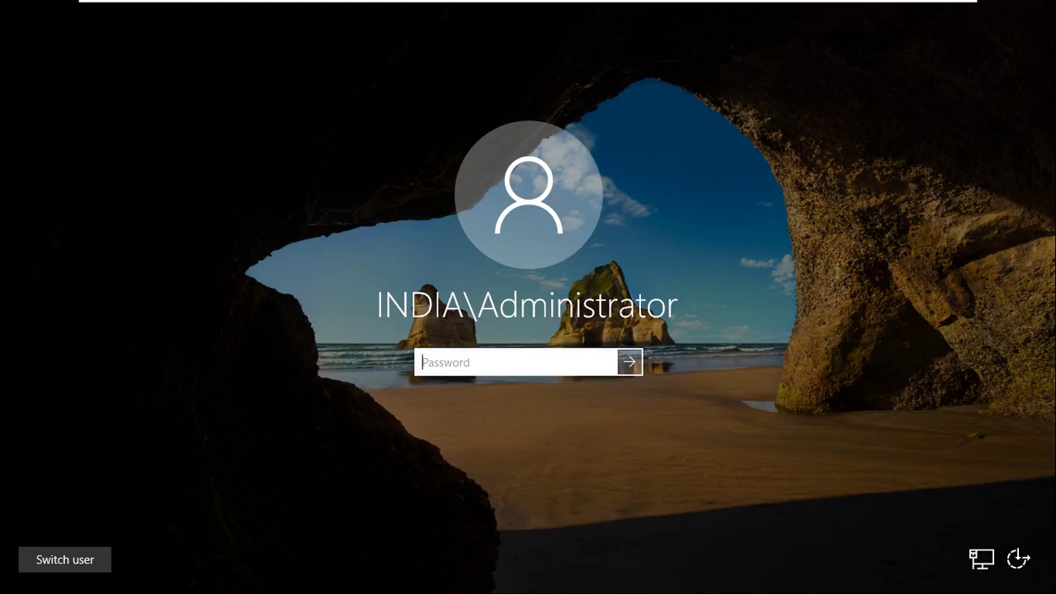
pyautogui.write('P')
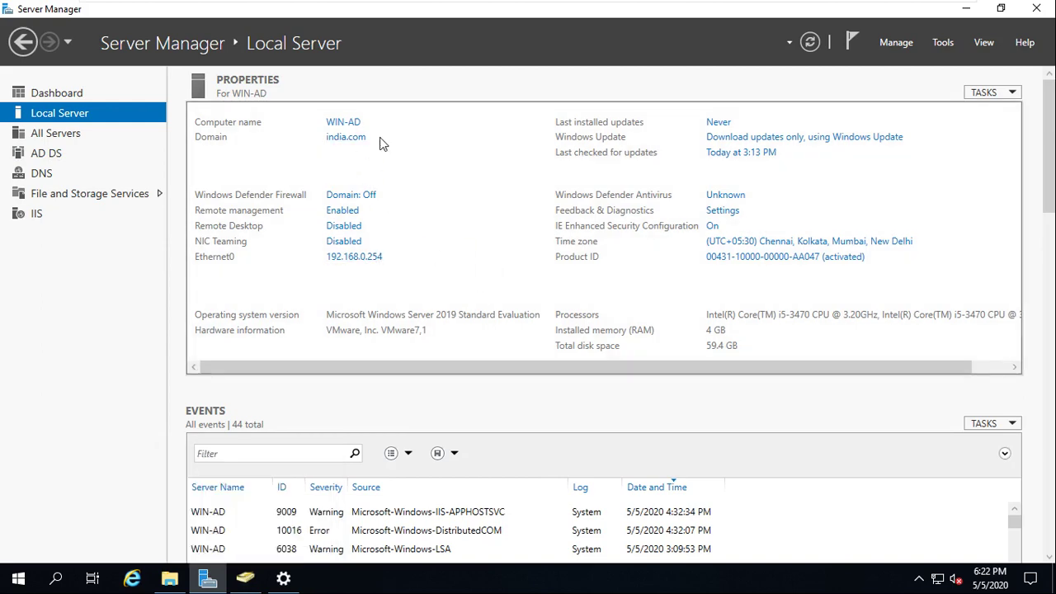
pyautogui.click(245, 577)
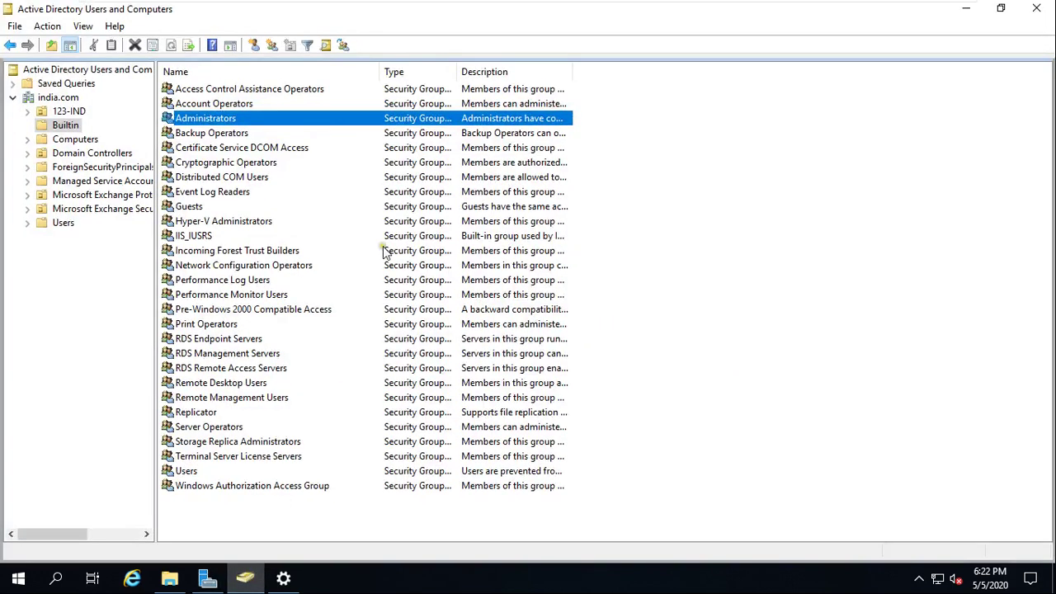
pyautogui.click(111, 332)
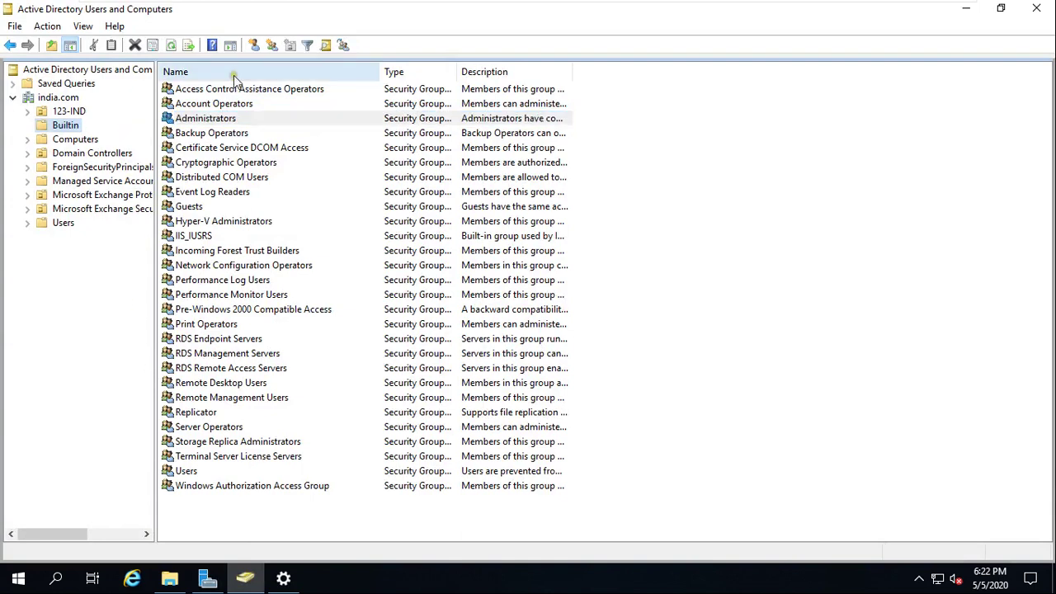
pyautogui.click(171, 48)
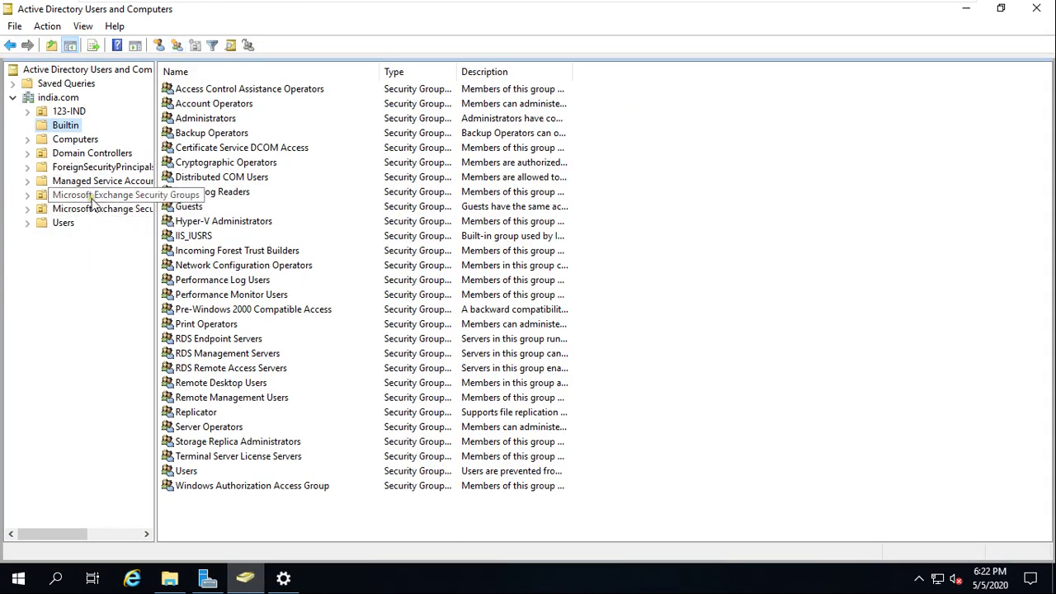
# Expand the 123-IND organizational unit and examine the contents of its Groups, Server and Systems units.
pyautogui.click(27, 112)
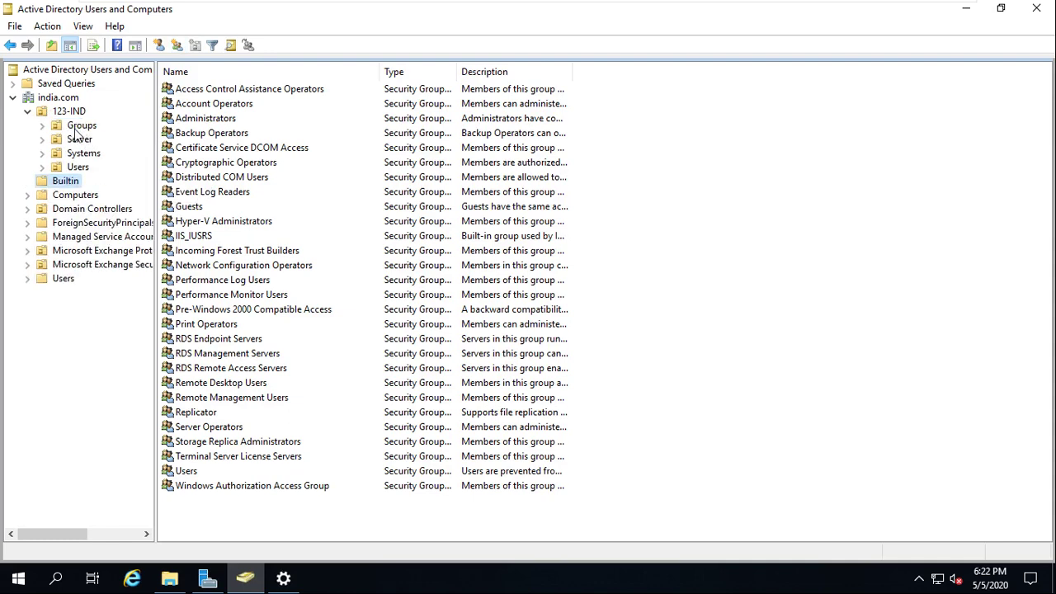
pyautogui.click(81, 126)
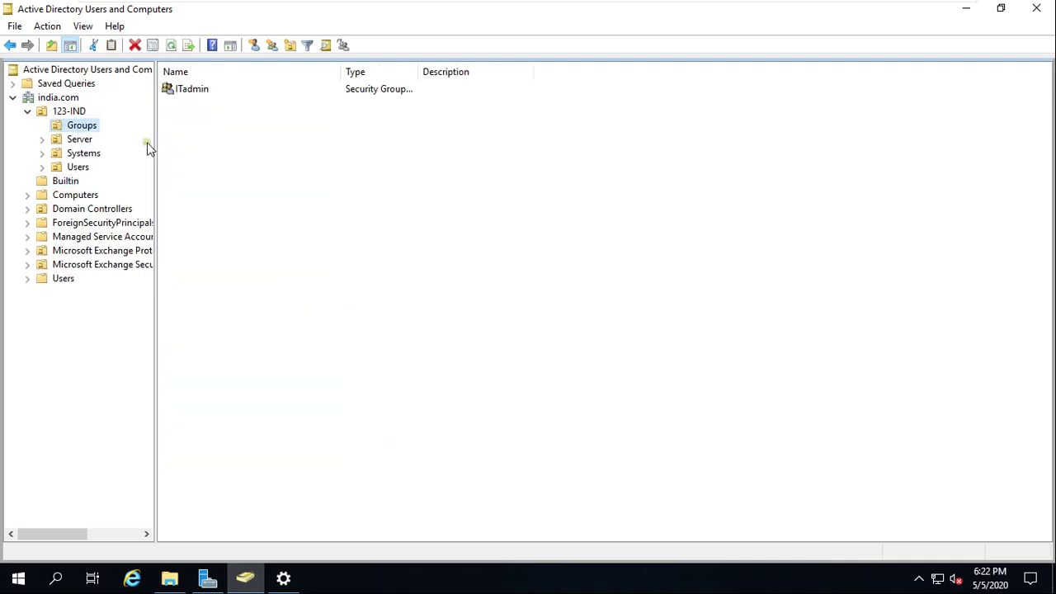
pyautogui.click(78, 140)
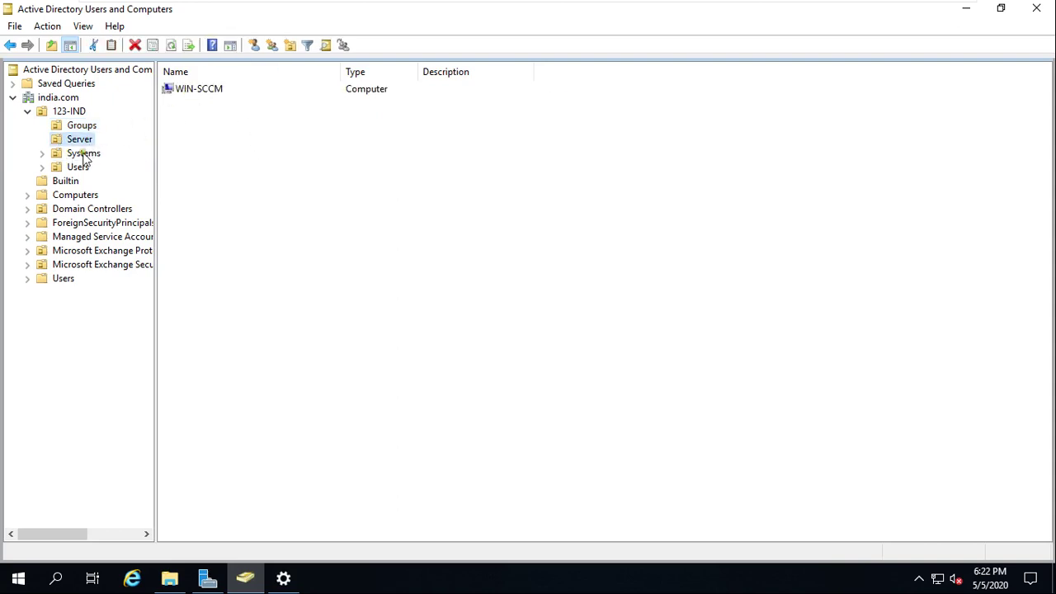
pyautogui.click(85, 156)
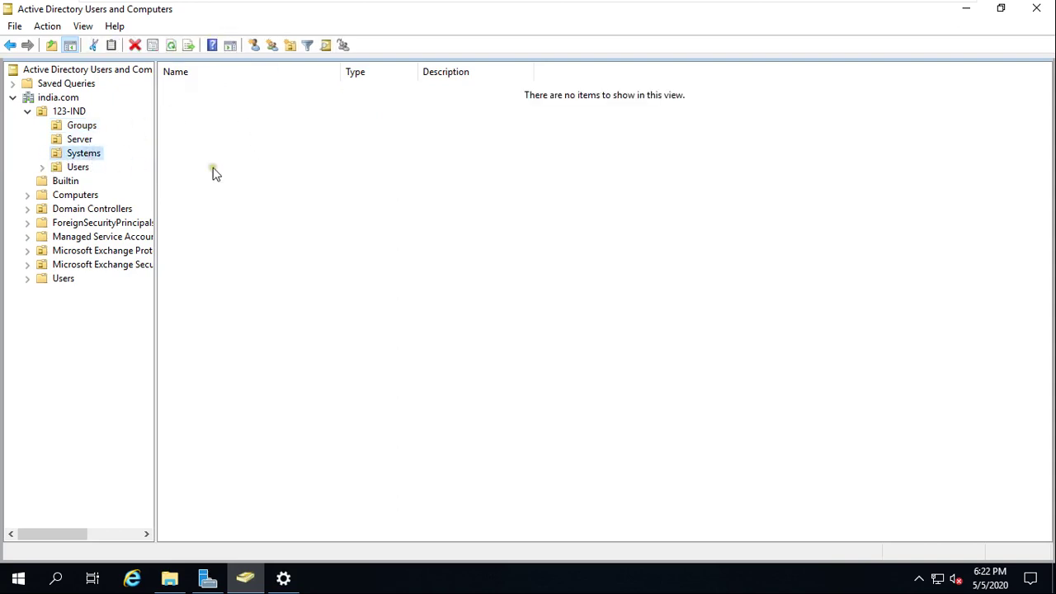
# Move the TEST computer from the Computers container to the Systems unit under 123-IND, and display the Users unit there.
pyautogui.click(77, 198)
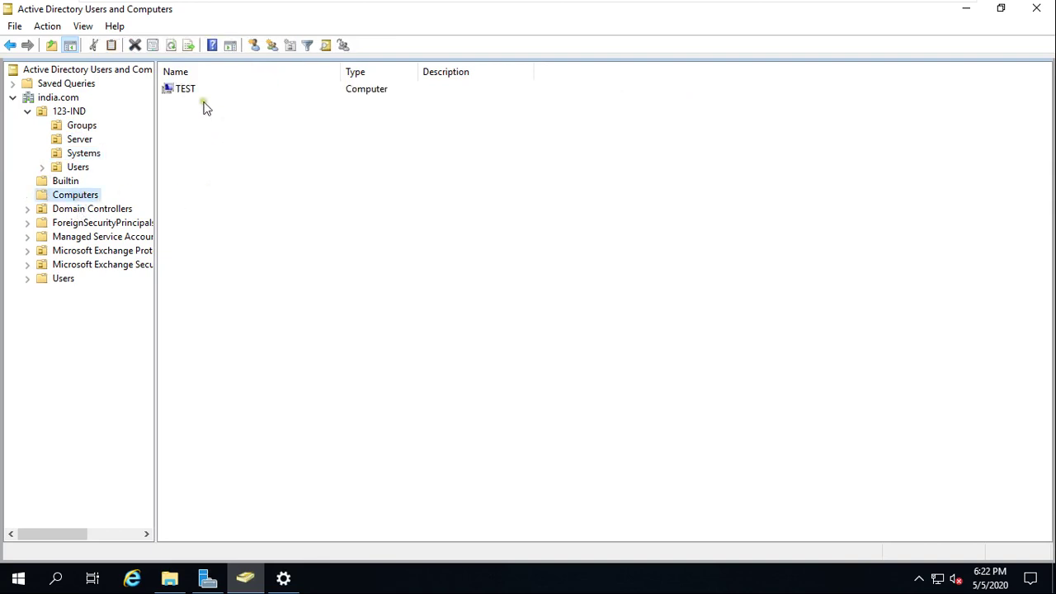
pyautogui.rightClick(183, 93)
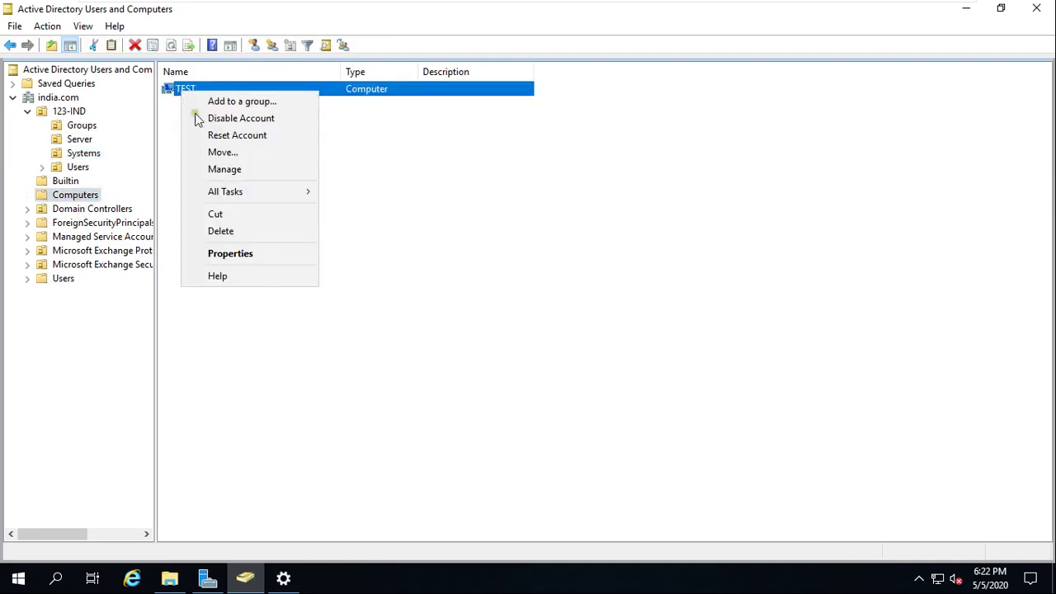
pyautogui.click(221, 153)
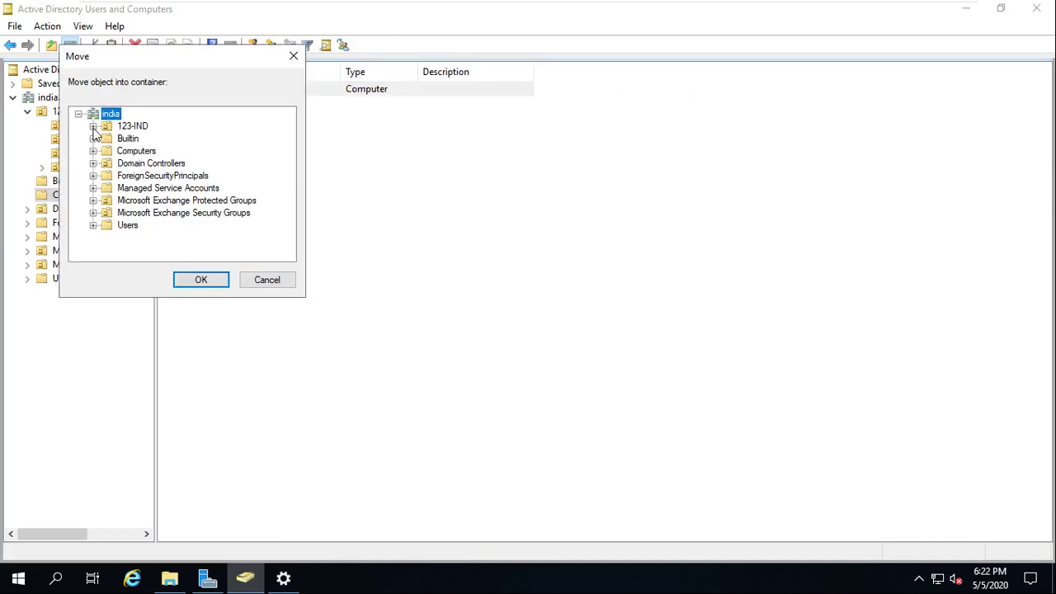
pyautogui.click(94, 126)
pyautogui.click(146, 163)
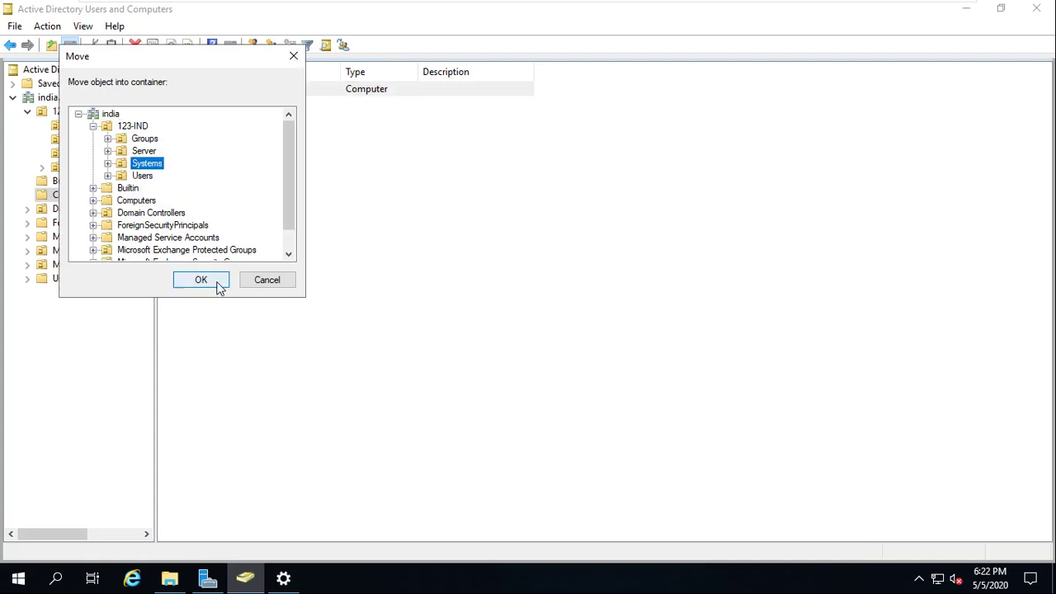
pyautogui.click(216, 281)
pyautogui.click(78, 168)
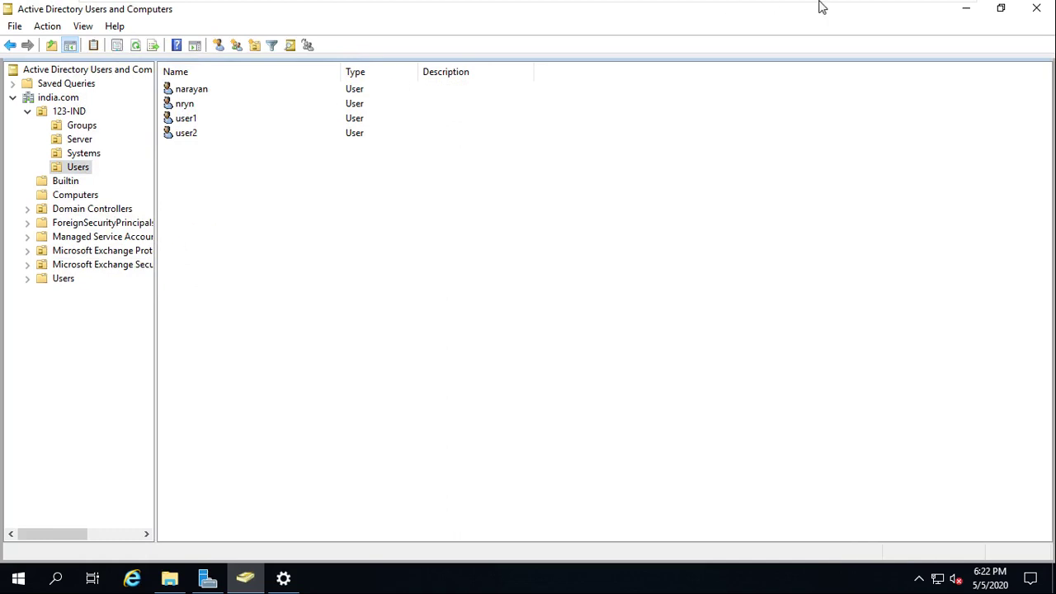
# Switch to the SCCM virtual machine and examine Users, Devices, User Collections and Device Collections under Assets and Compliance in Configuration Manager.
pyautogui.moveTo(825, 10)
pyautogui.click(751, 13)
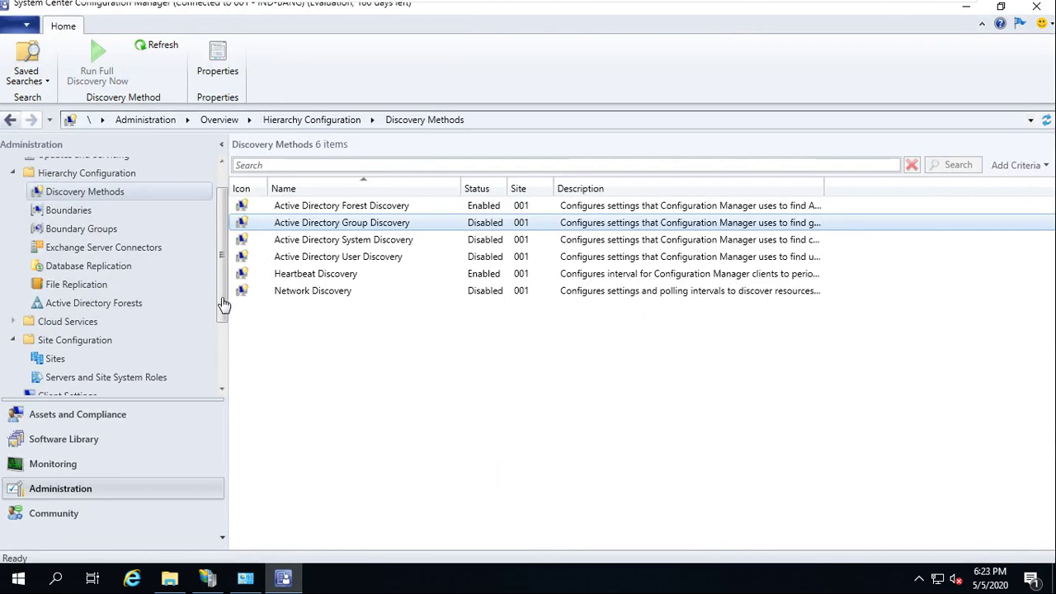
pyautogui.click(111, 422)
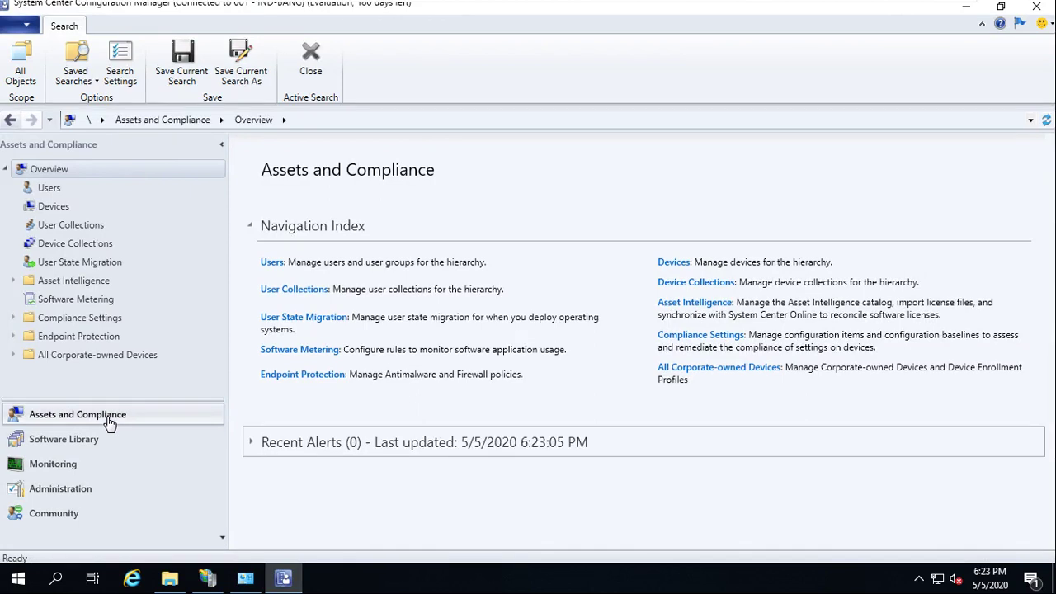
pyautogui.click(48, 190)
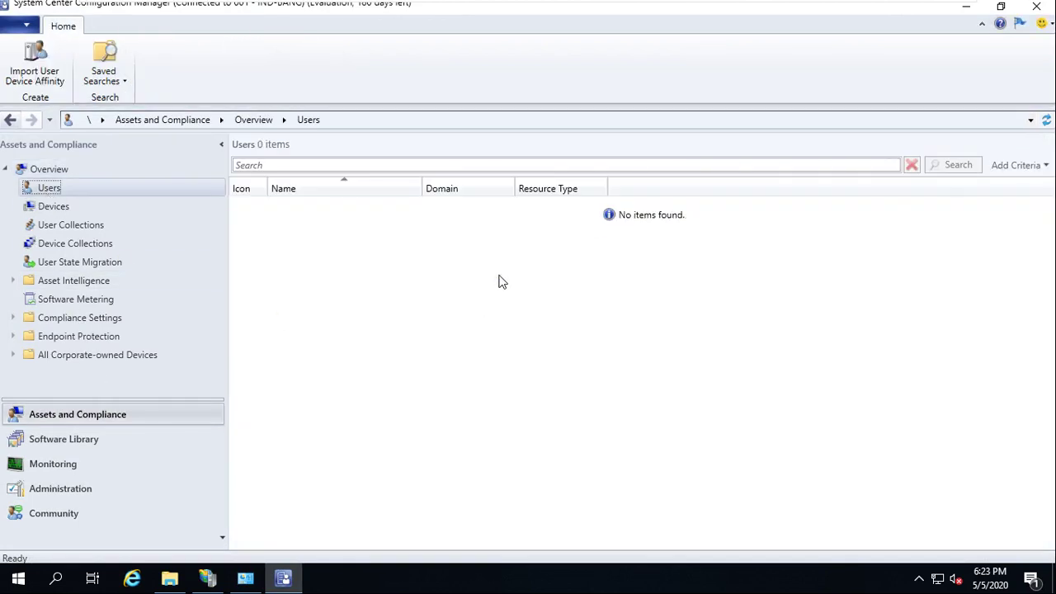
pyautogui.click(53, 207)
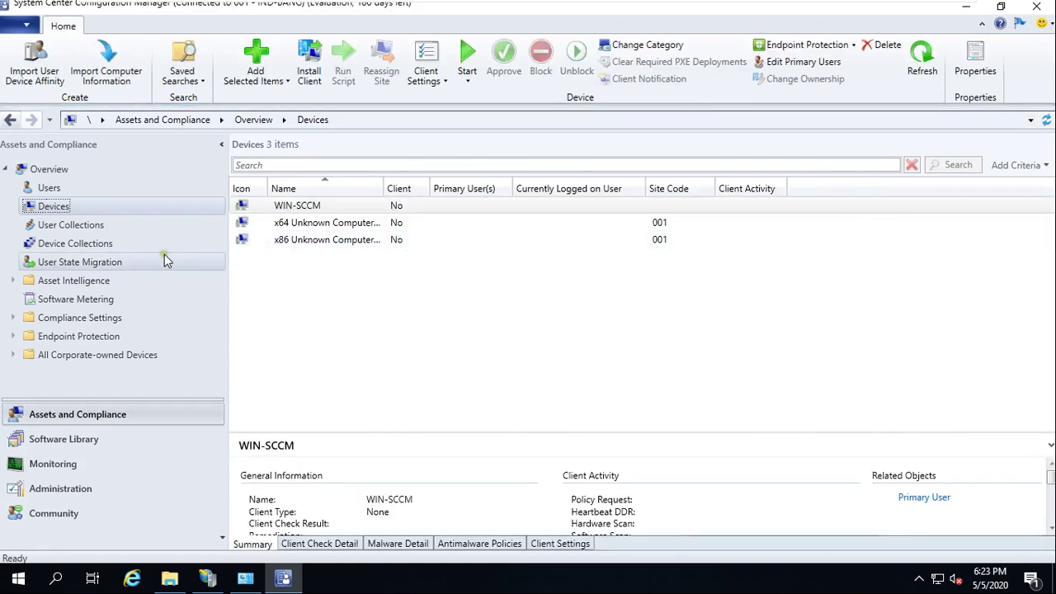
pyautogui.click(91, 226)
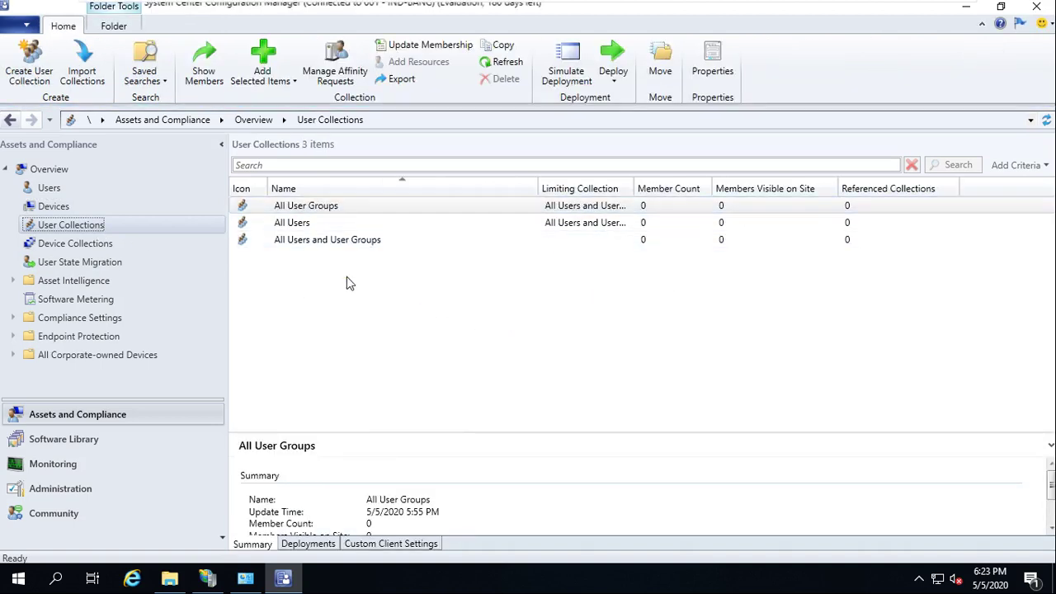
pyautogui.click(100, 244)
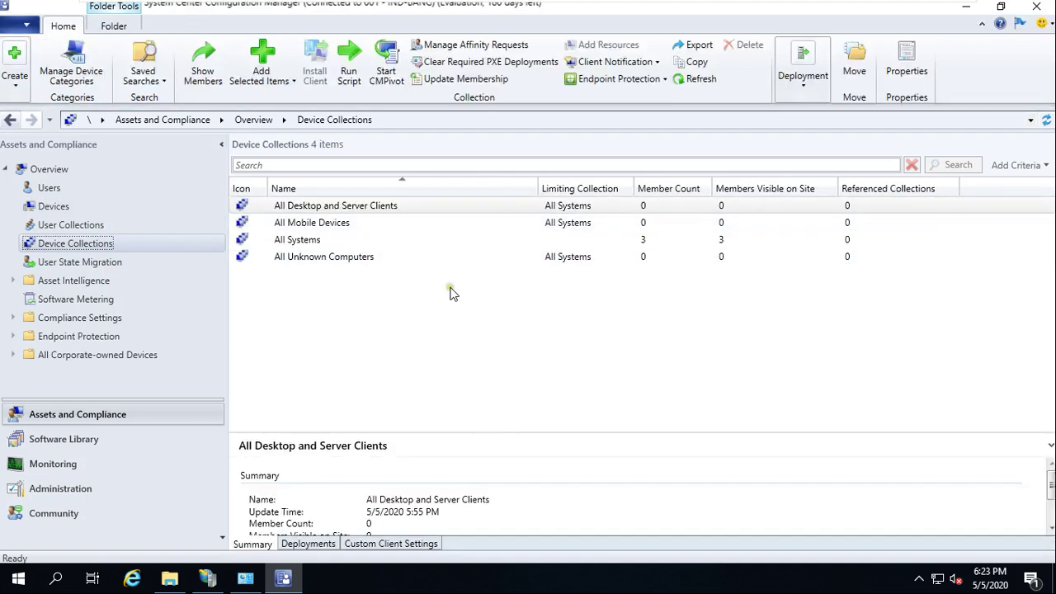
pyautogui.click(314, 242)
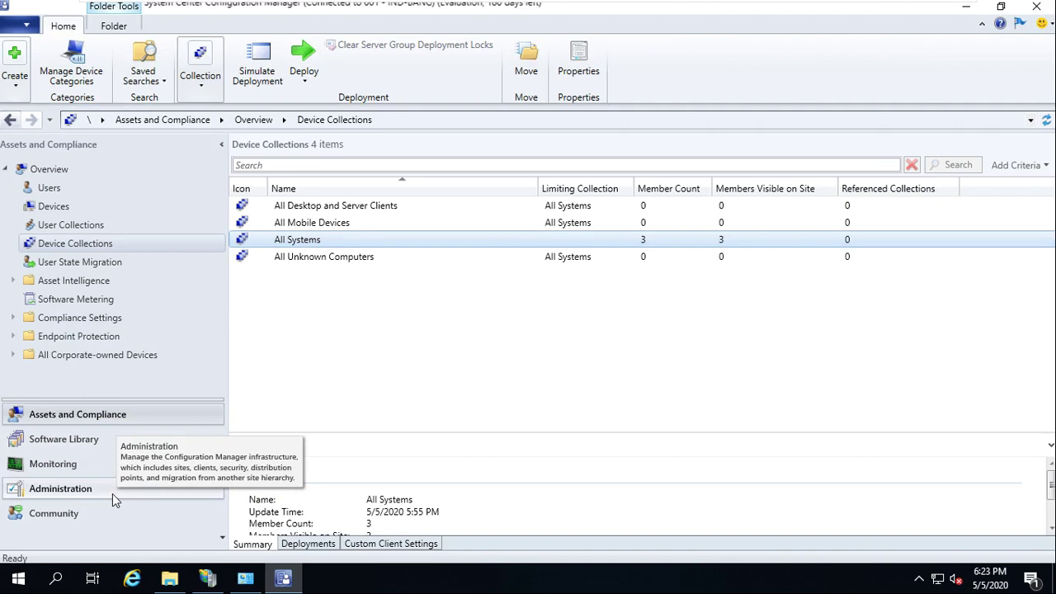
# Check the 123-IND units on the AD2019 virtual machine and return to the SCCM virtual machine.
pyautogui.moveTo(608, 3)
pyautogui.click(690, 16)
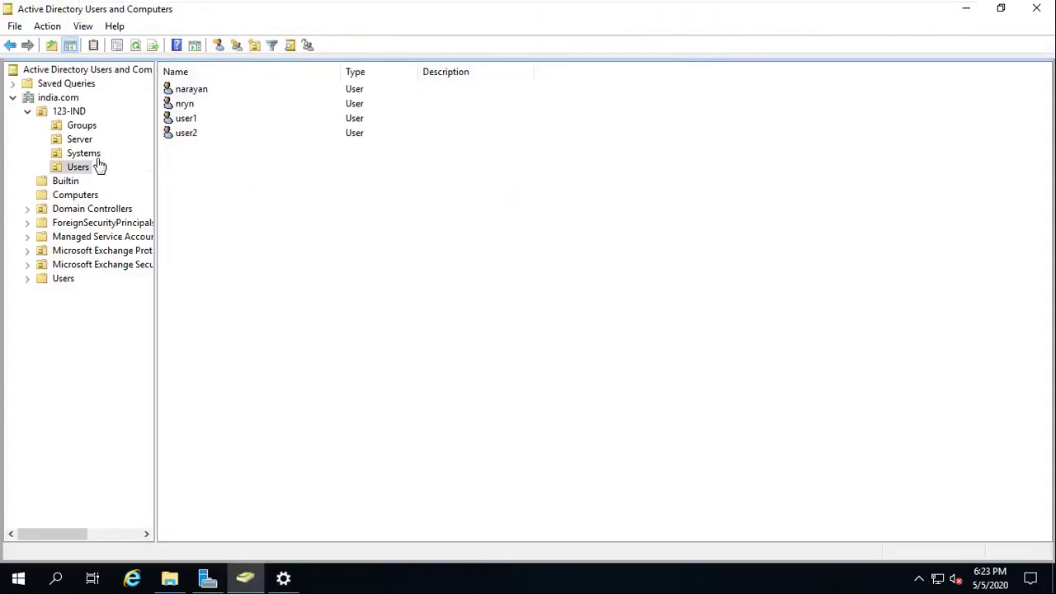
pyautogui.moveTo(795, 7)
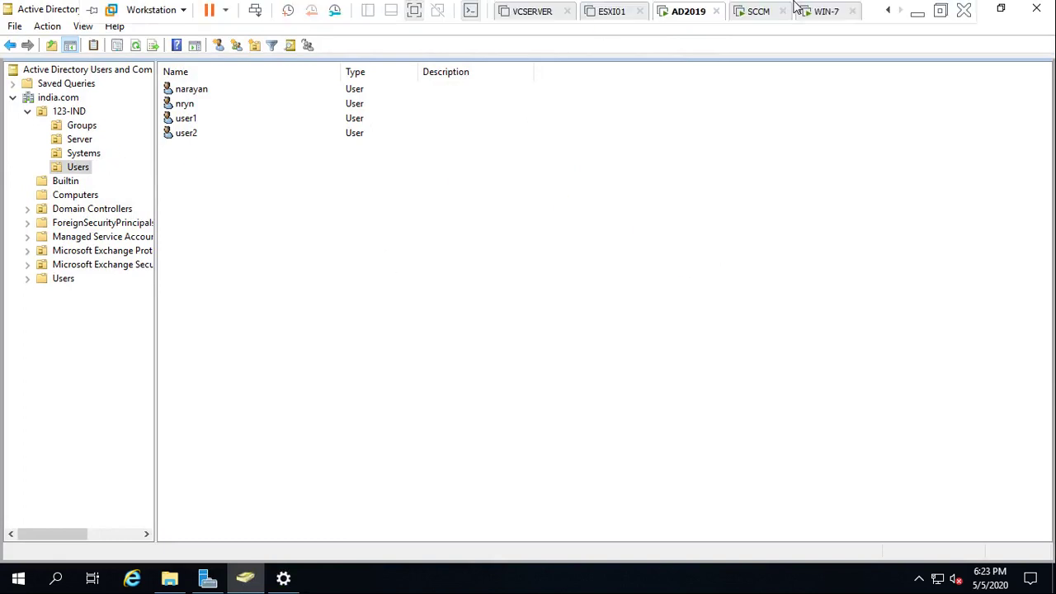
pyautogui.click(758, 12)
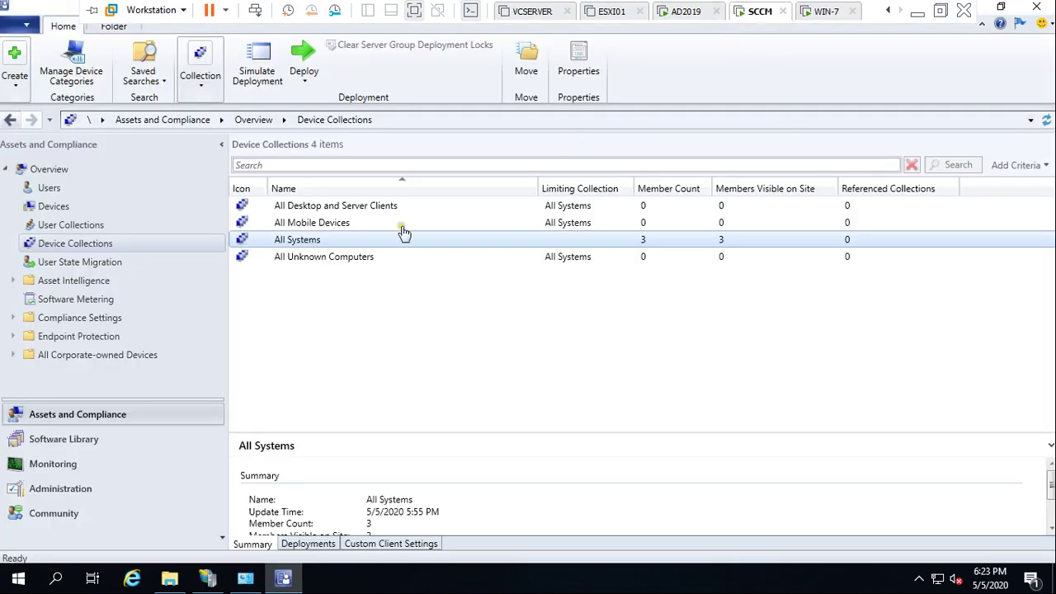
# Examine the Discovery Methods, Boundaries and Boundary Groups lists under Hierarchy Configuration in the Administration workspace.
pyautogui.click(88, 495)
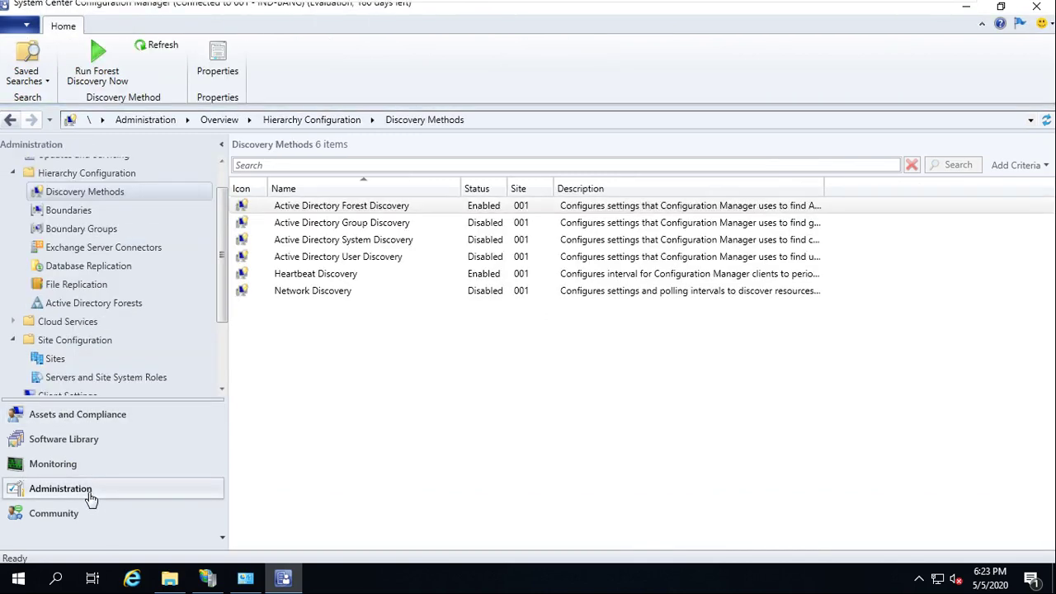
pyautogui.rightClick(353, 208)
pyautogui.click(93, 197)
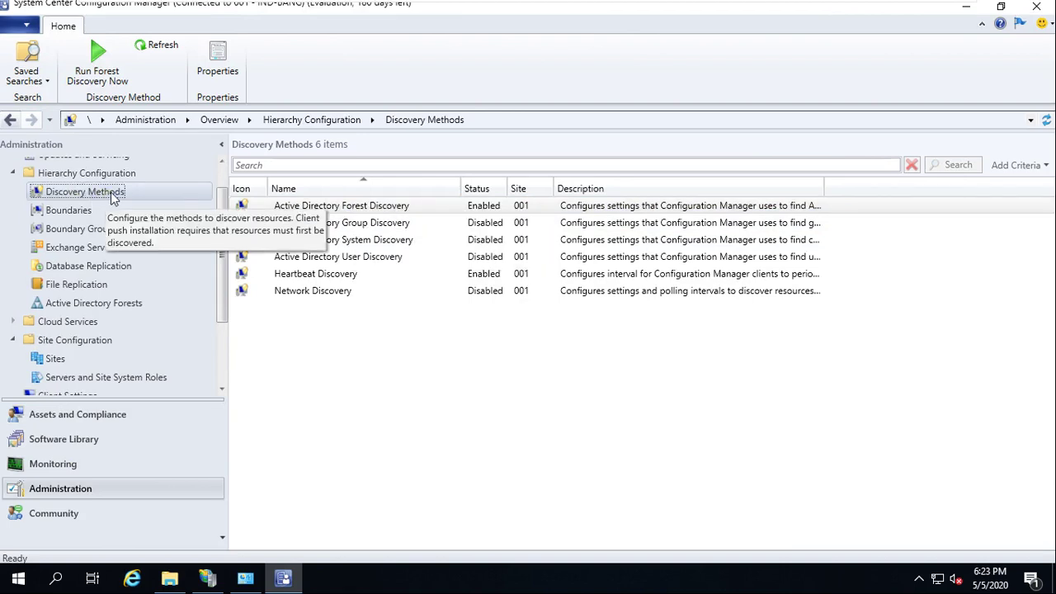
pyautogui.click(364, 211)
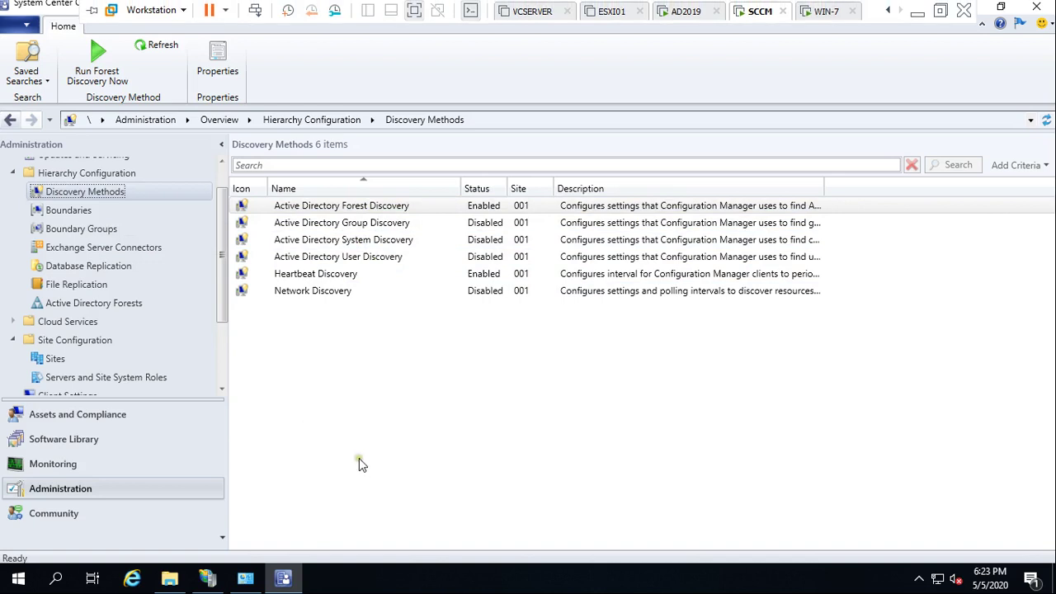
pyautogui.click(73, 211)
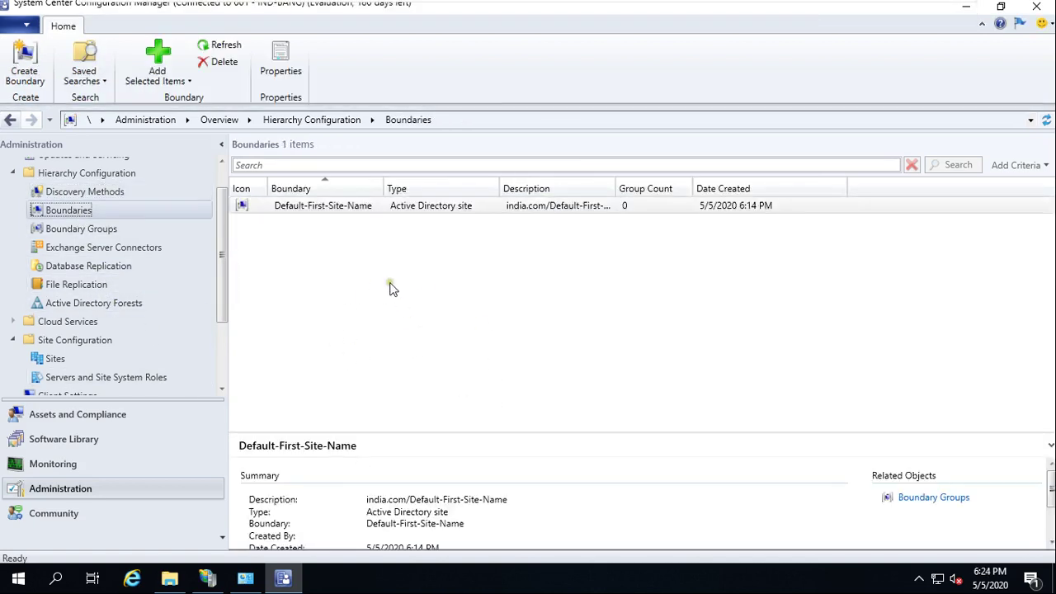
pyautogui.rightClick(379, 282)
pyautogui.click(393, 391)
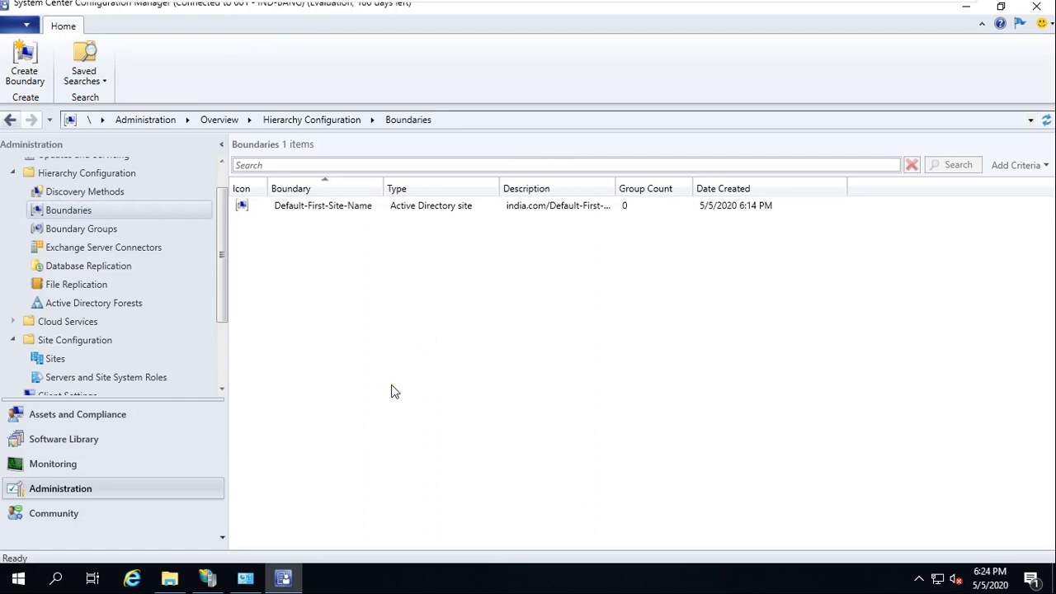
pyautogui.click(71, 233)
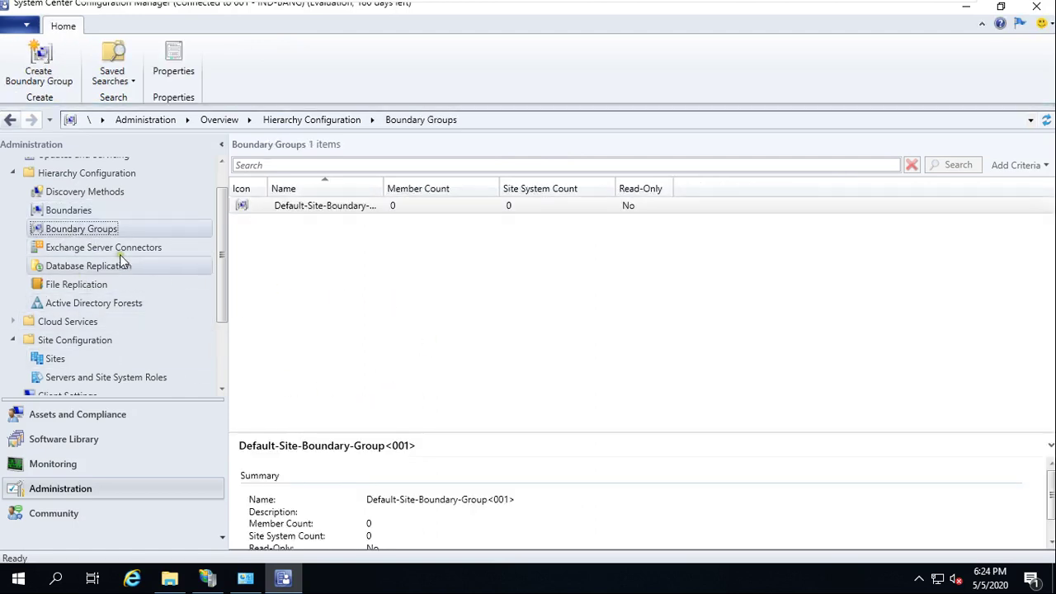
# Return to Discovery Methods, review the Active Directory Forest Discovery properties and accept them.
pyautogui.click(100, 196)
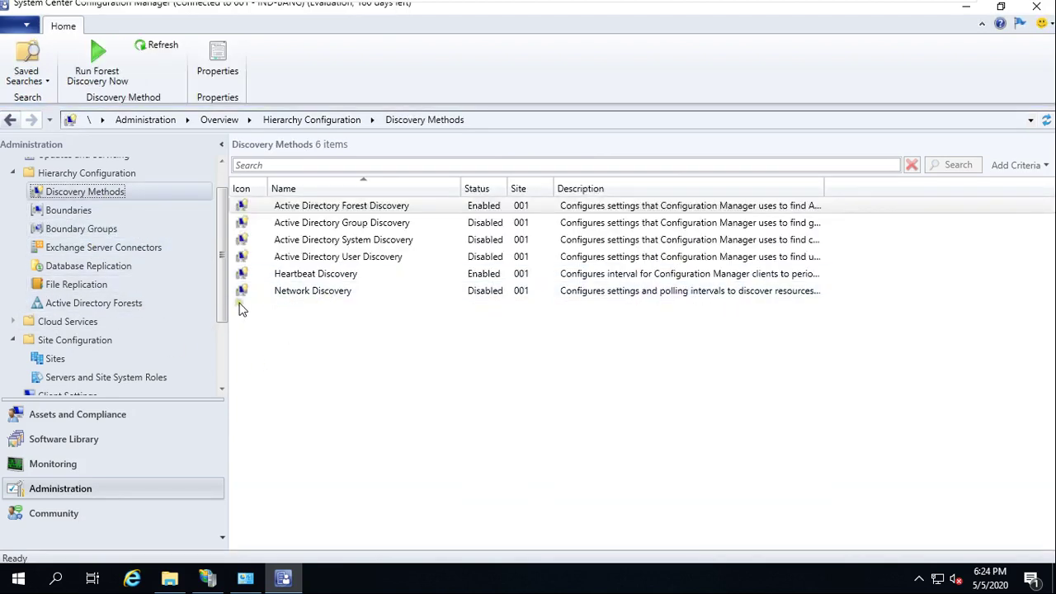
pyautogui.moveTo(222, 302); pyautogui.dragTo(222, 266)
pyautogui.click(379, 208)
pyautogui.rightClick(379, 208)
pyautogui.click(450, 258)
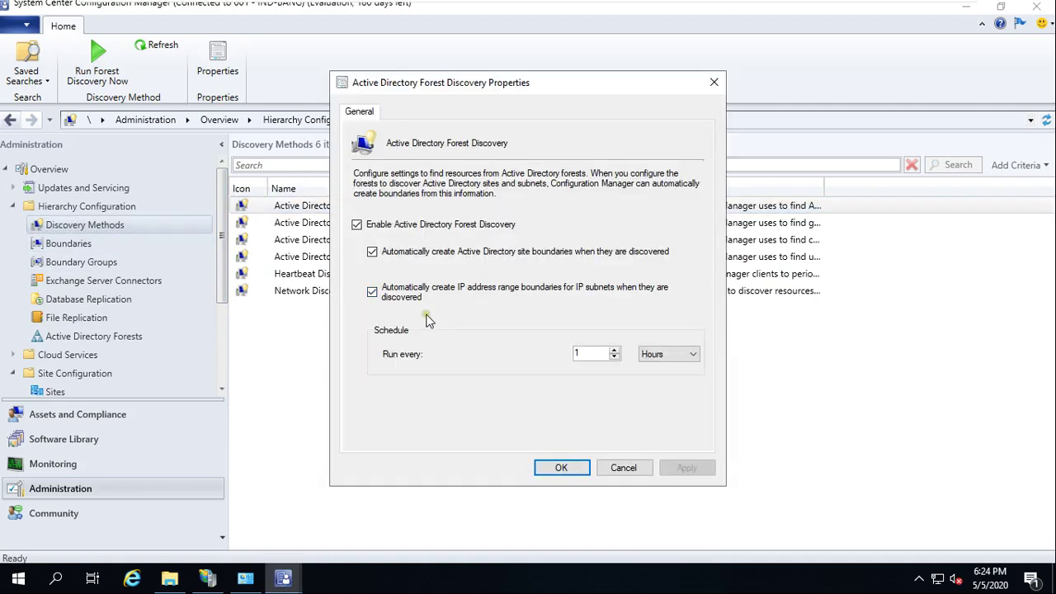
pyautogui.click(573, 472)
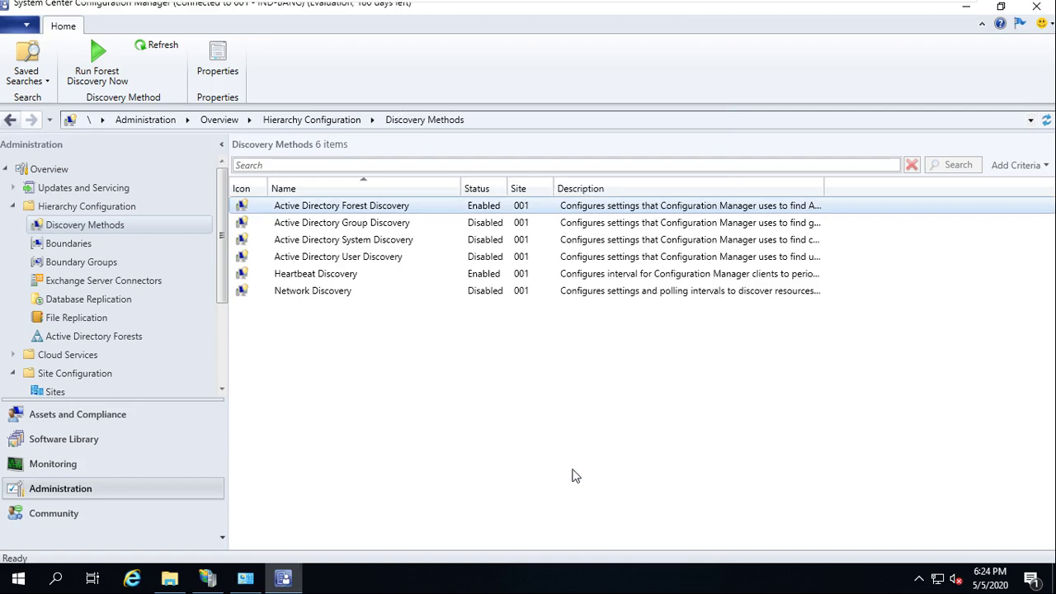
# Open the Active Directory Group Discovery properties and enable this discovery method.
pyautogui.rightClick(362, 226)
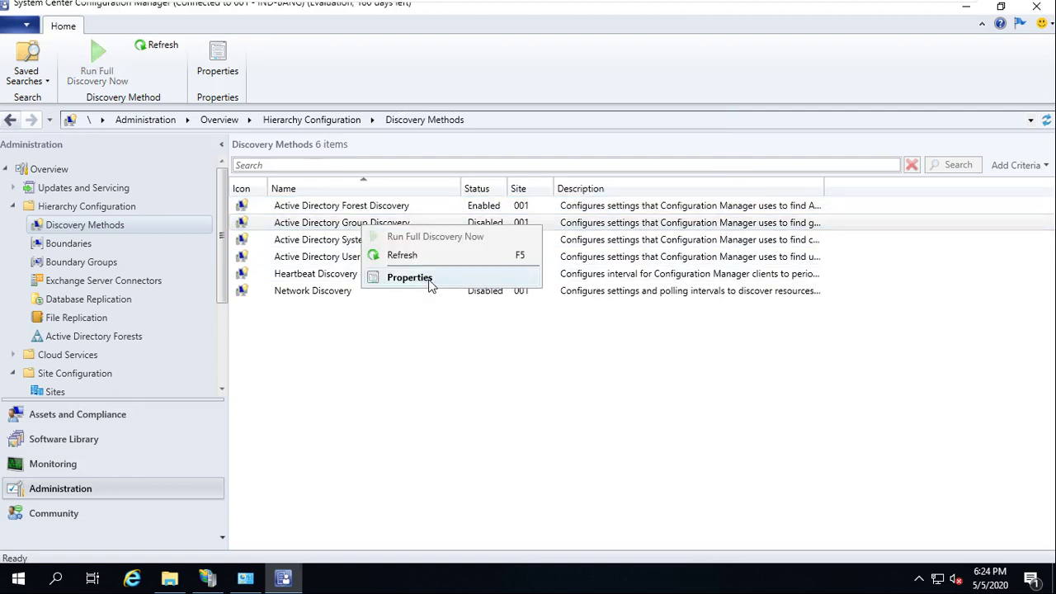
pyautogui.click(430, 280)
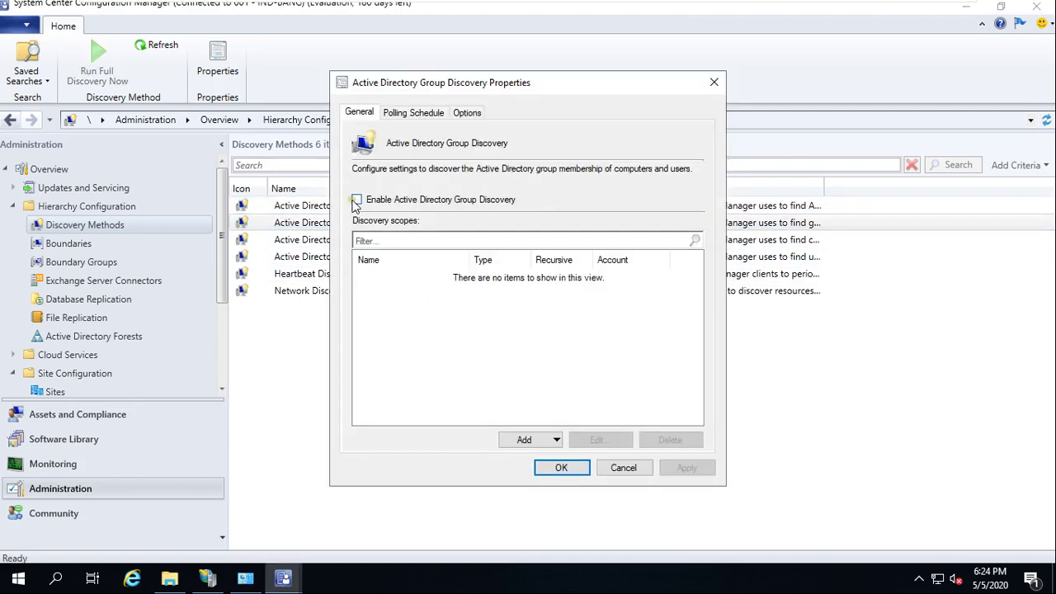
pyautogui.click(356, 200)
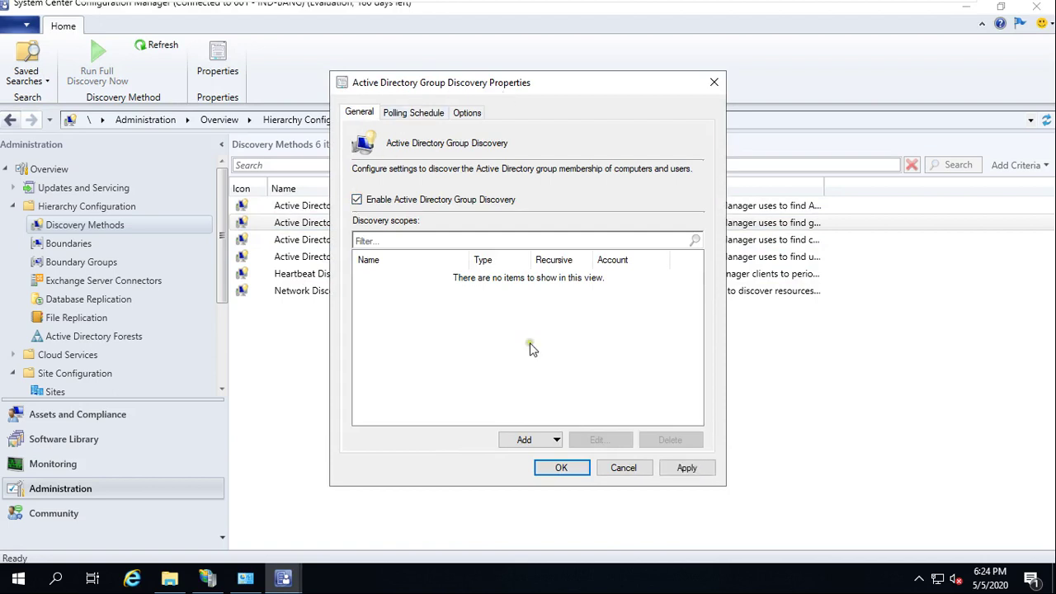
# Add a location scope named 2020-IND for the 123-IND organizational unit, then apply and accept the group discovery settings.
pyautogui.click(548, 440)
pyautogui.click(529, 478)
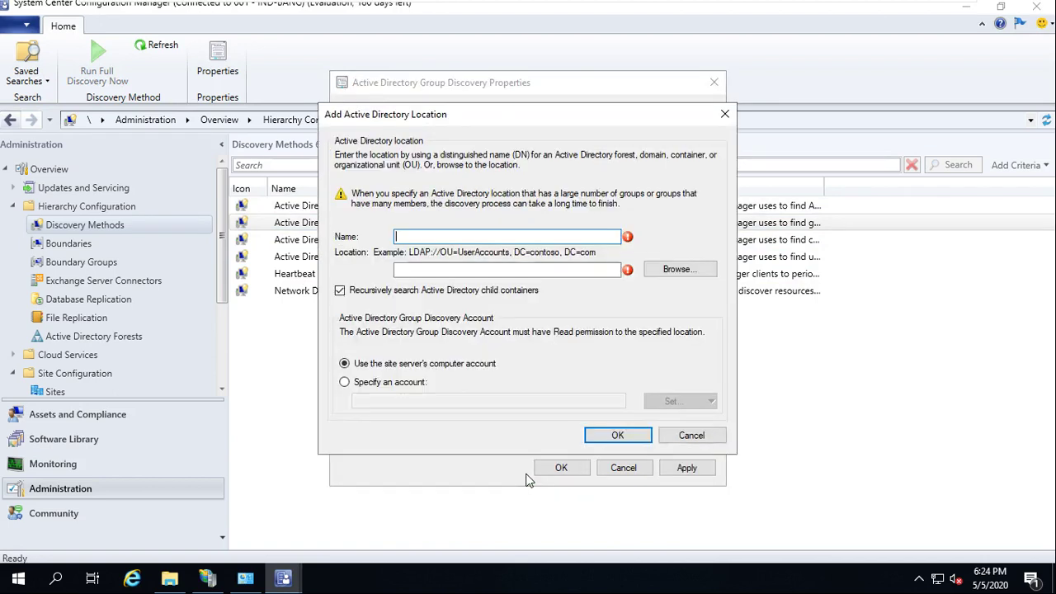
pyautogui.click(672, 269)
pyautogui.click(431, 237)
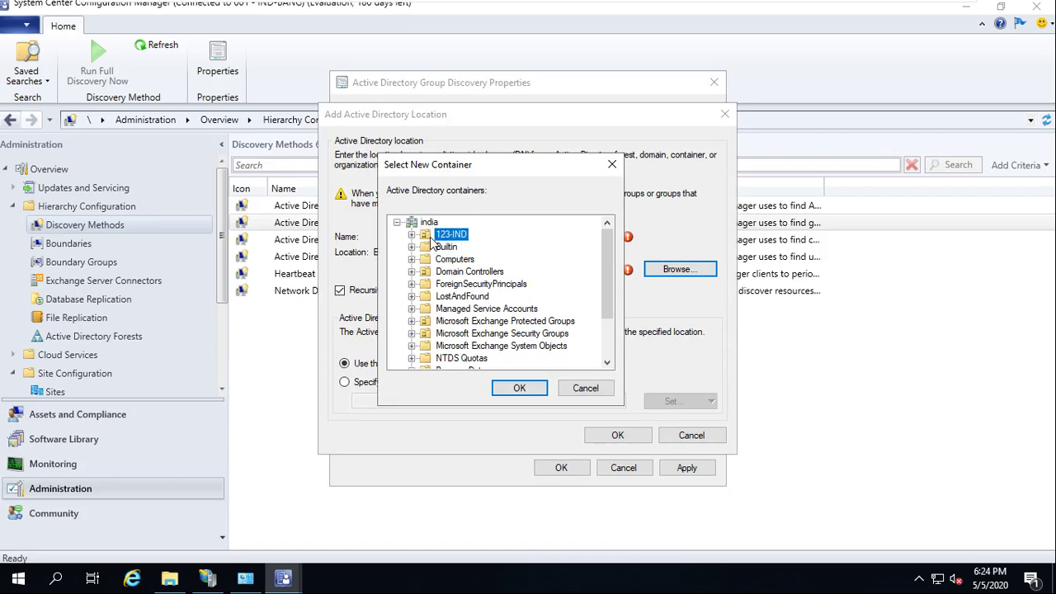
pyautogui.click(412, 235)
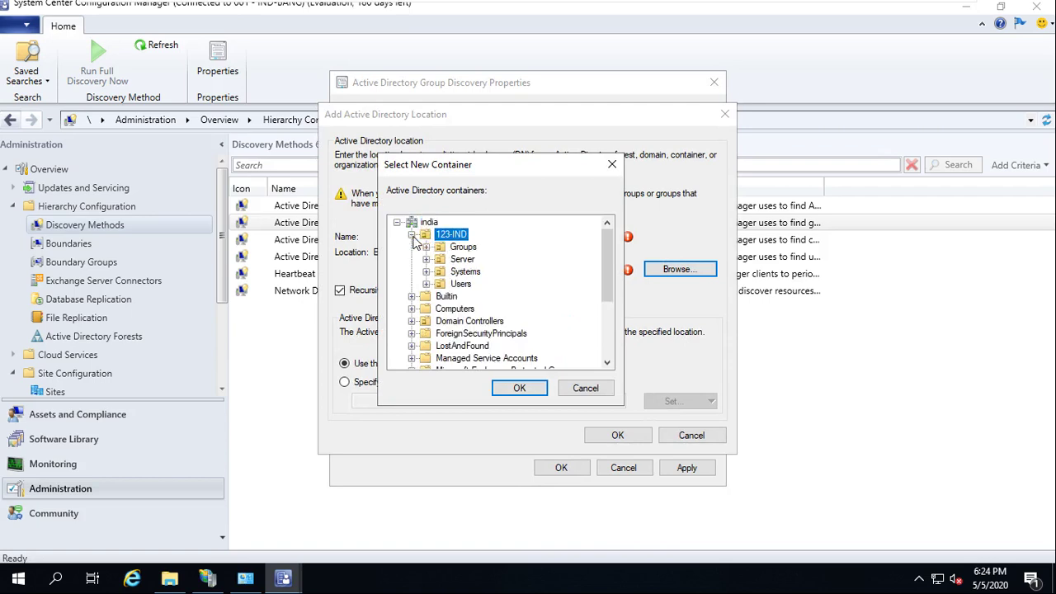
pyautogui.click(522, 388)
pyautogui.click(481, 236)
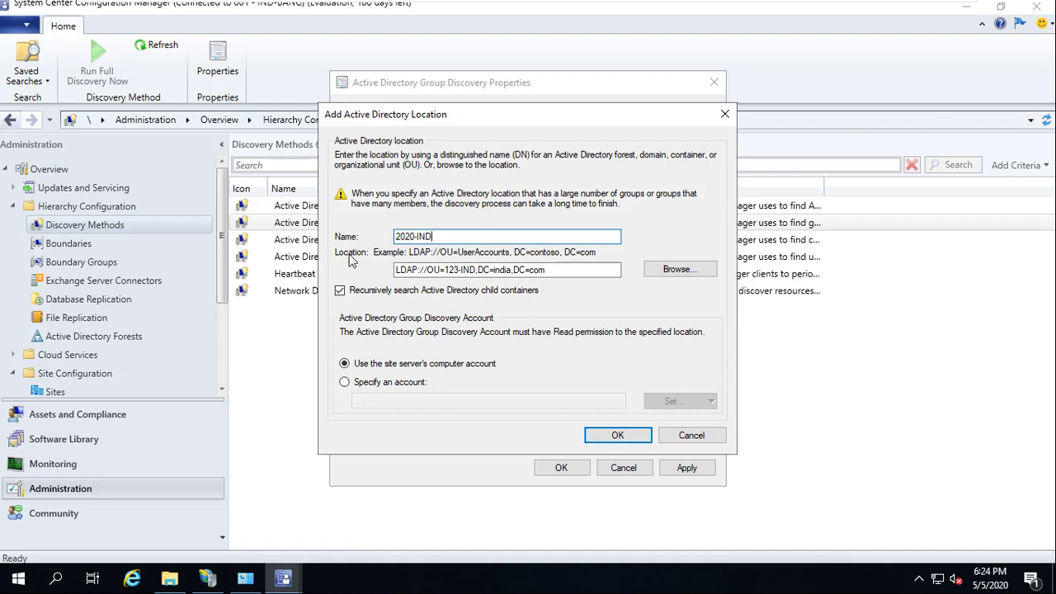
pyautogui.click(619, 436)
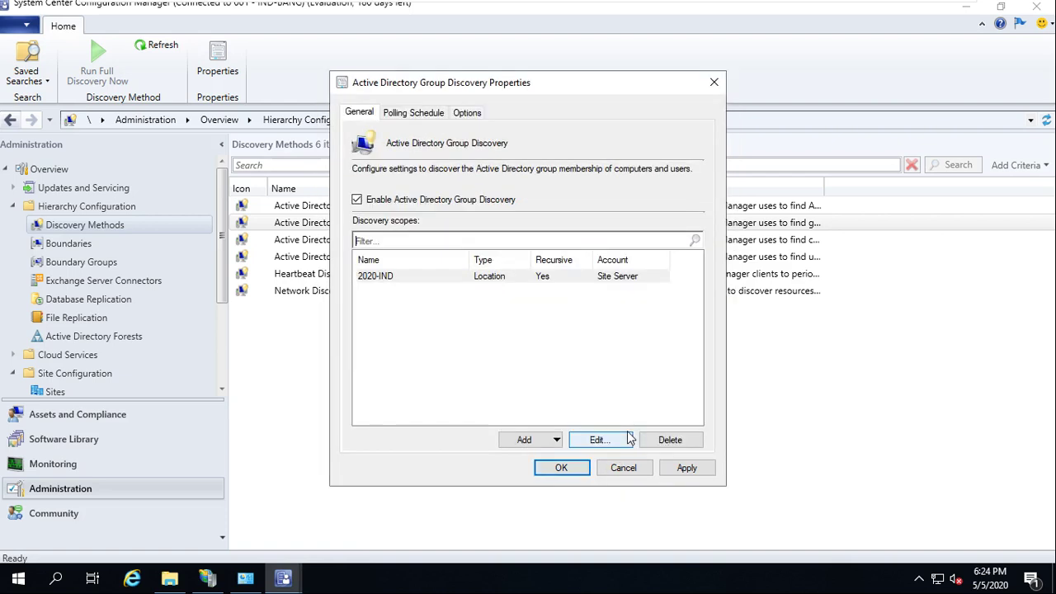
pyautogui.click(687, 468)
pyautogui.click(573, 345)
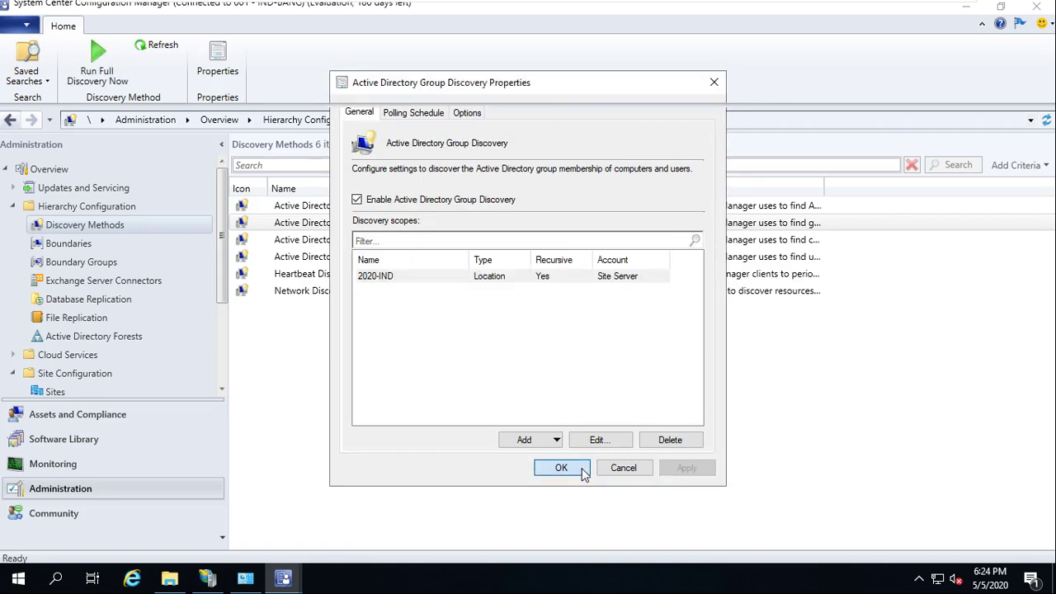
pyautogui.click(582, 469)
# Open the Active Directory System Discovery properties and enable this discovery method.
pyautogui.click(377, 240)
pyautogui.rightClick(383, 240)
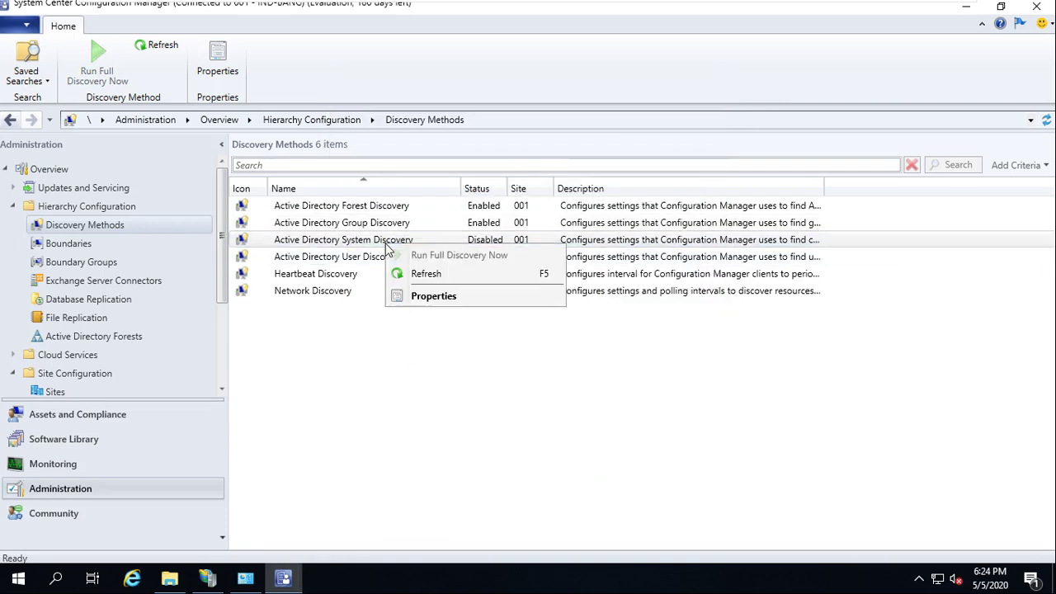
pyautogui.click(436, 296)
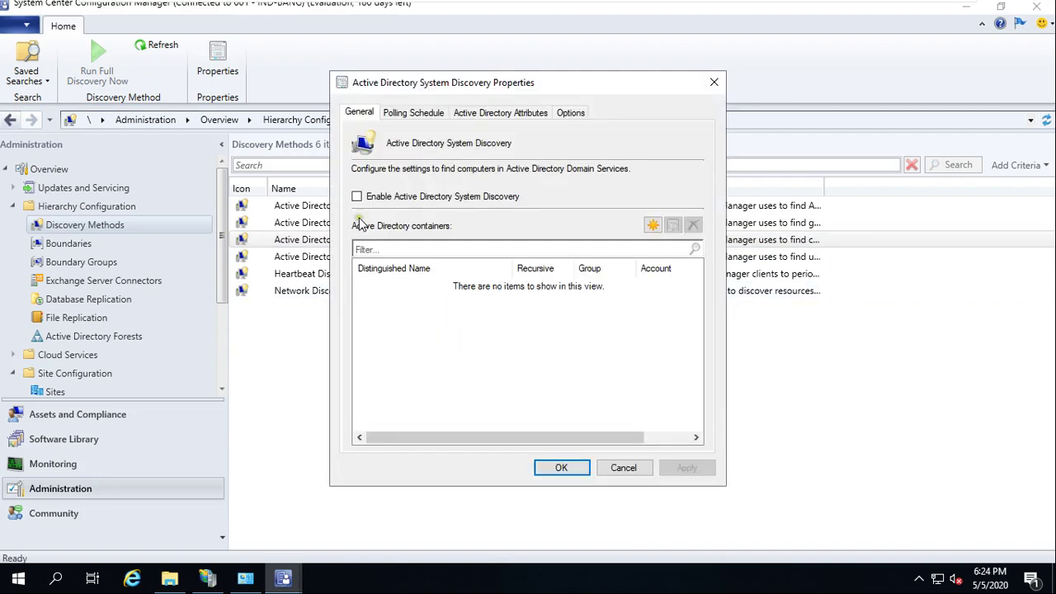
pyautogui.click(356, 197)
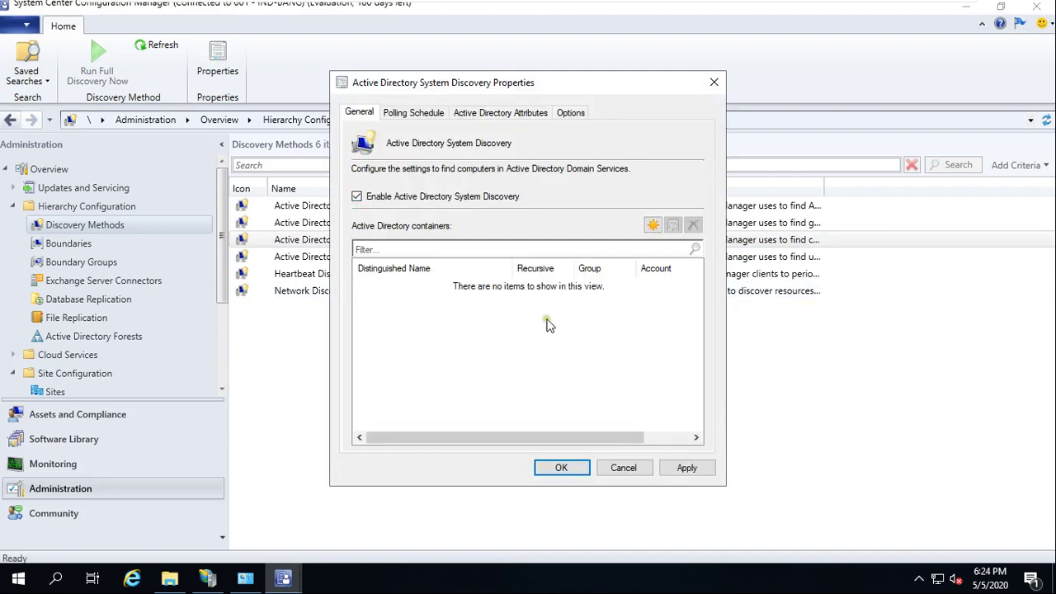
# Add the 123-IND organizational unit of the india domain as a container for system discovery.
pyautogui.click(652, 224)
pyautogui.click(393, 155)
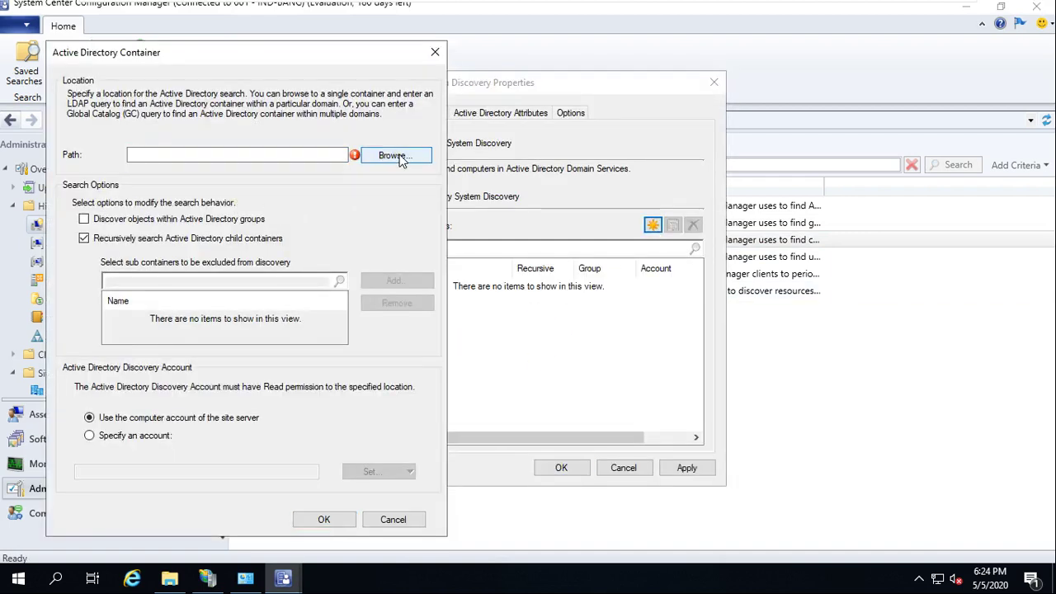
pyautogui.click(170, 174)
pyautogui.click(248, 326)
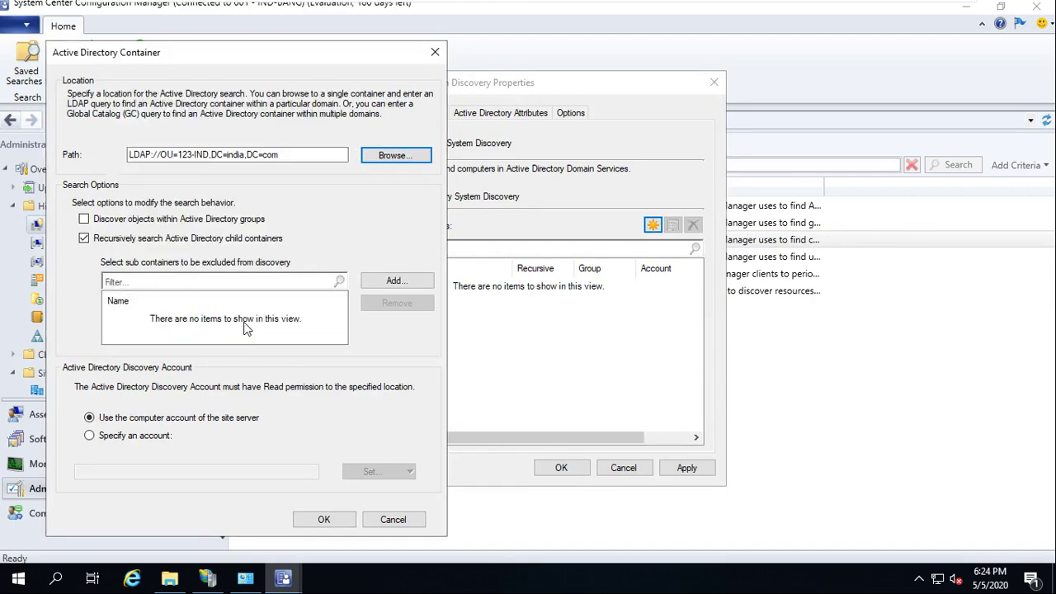
pyautogui.click(328, 520)
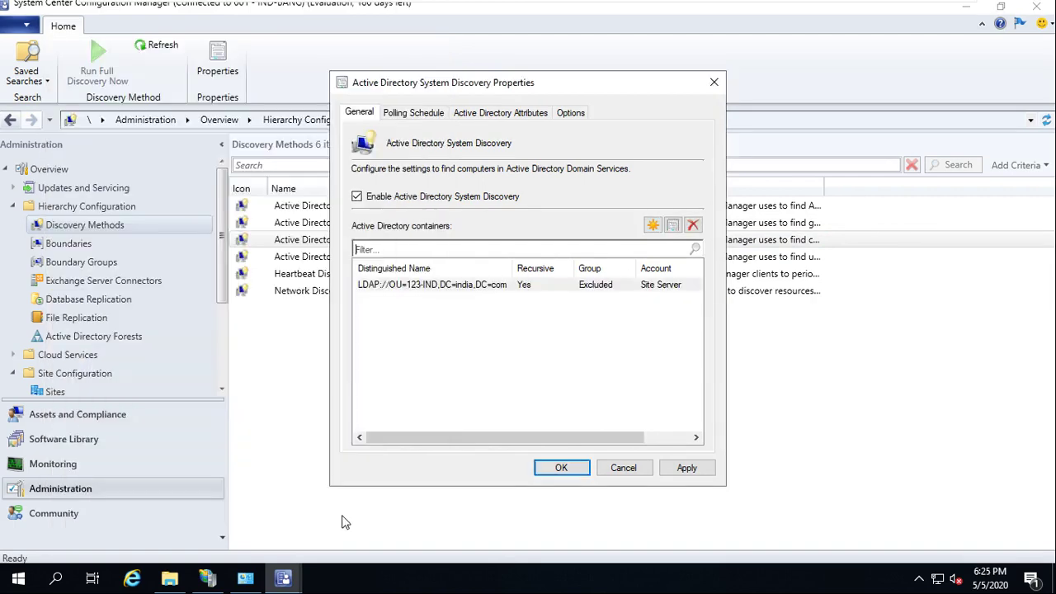
# Turn on discovery of objects within Active Directory groups for the 123-IND container in system discovery.
pyautogui.doubleClick(591, 288)
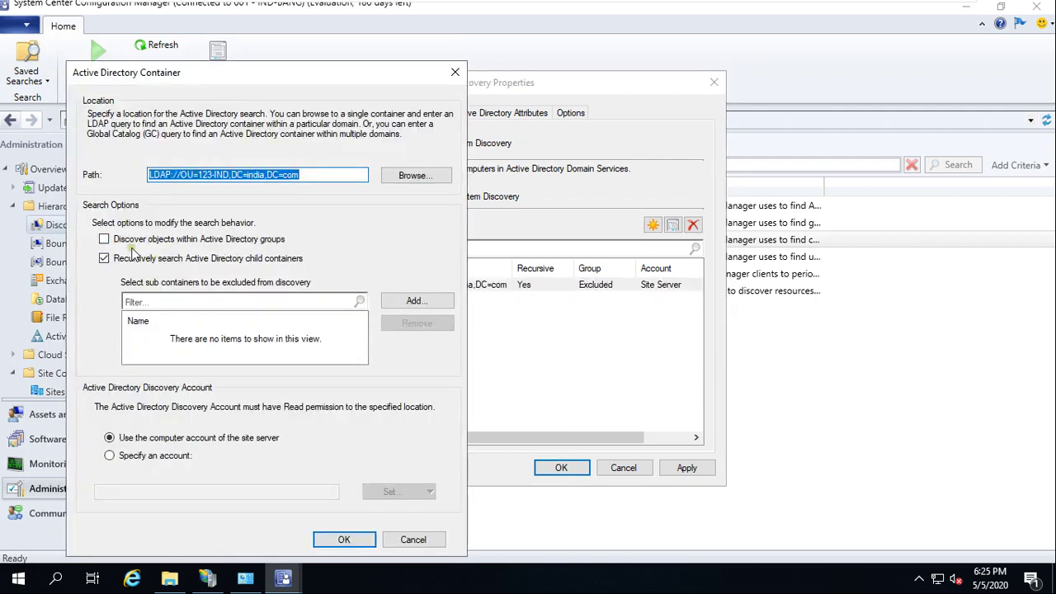
pyautogui.click(104, 240)
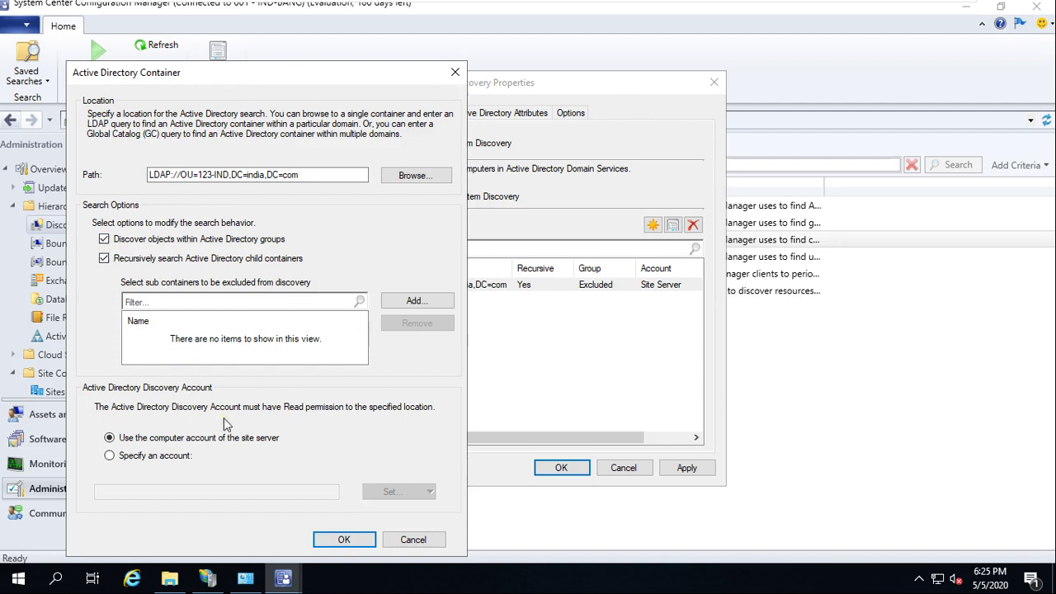
pyautogui.click(344, 539)
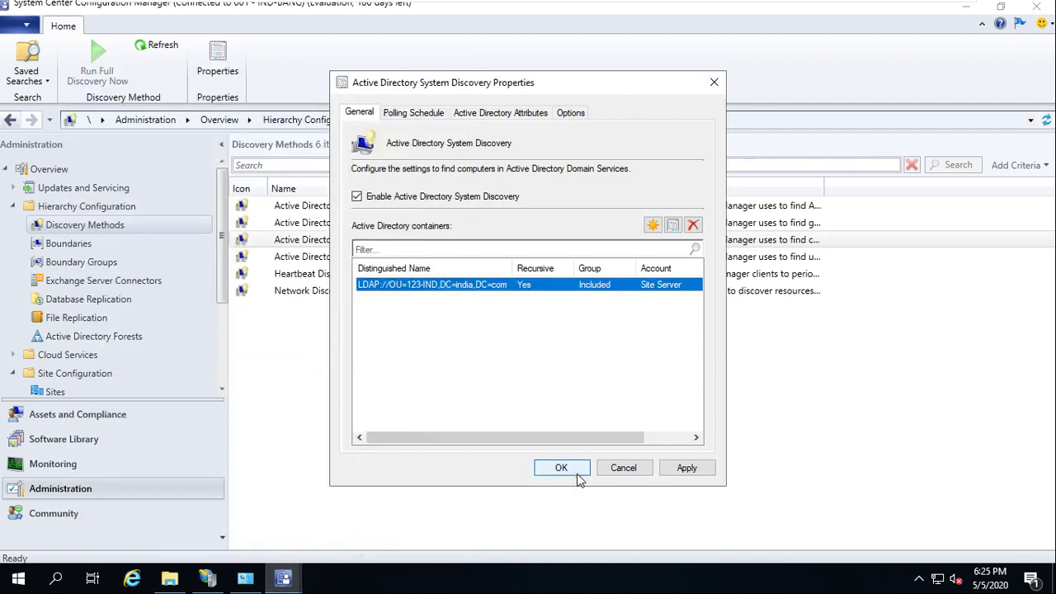
# Apply and accept the Active Directory System Discovery settings.
pyautogui.click(687, 470)
pyautogui.click(588, 350)
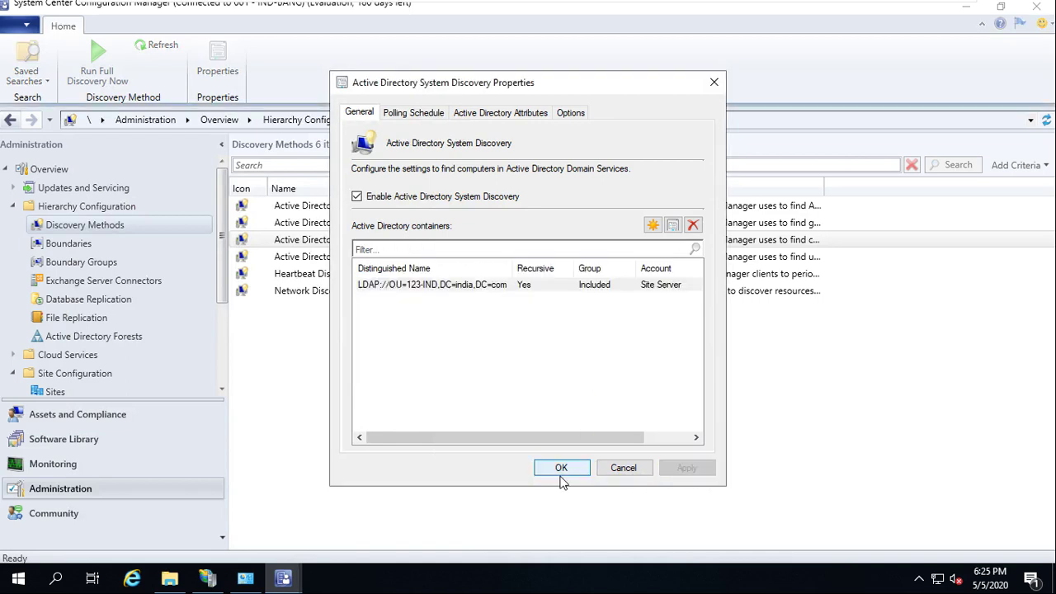
pyautogui.click(562, 468)
# Enable Active Directory User Discovery and review its polling schedule and Active Directory attributes.
pyautogui.click(367, 259)
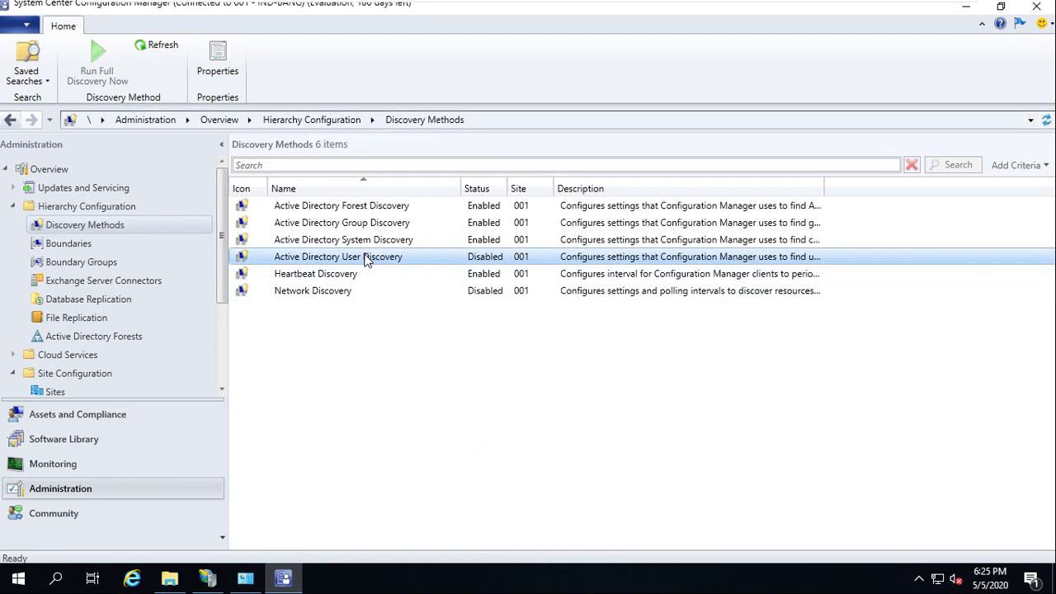
pyautogui.rightClick(367, 258)
pyautogui.click(401, 304)
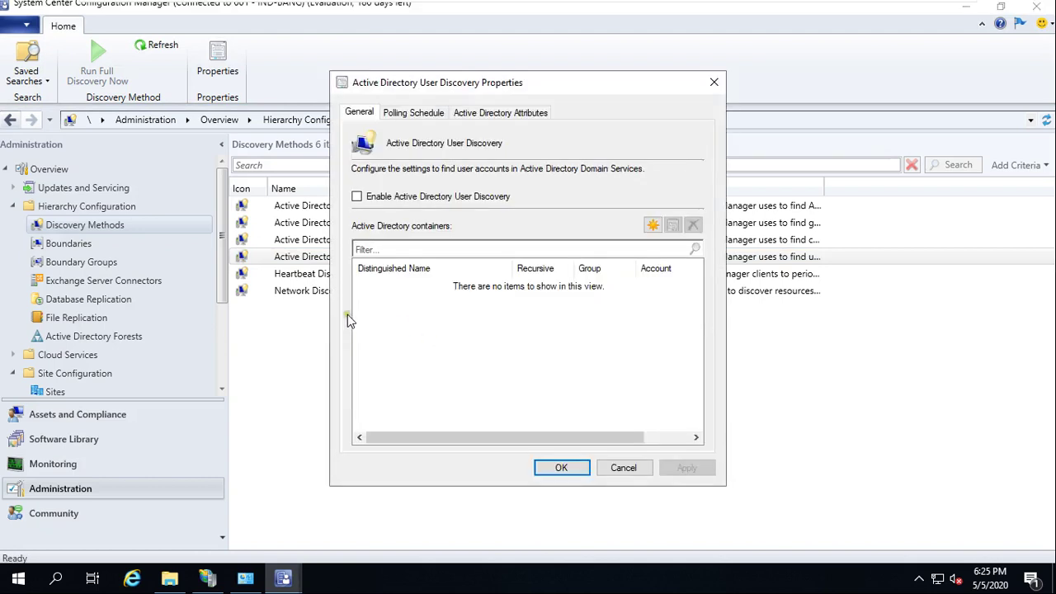
pyautogui.click(356, 198)
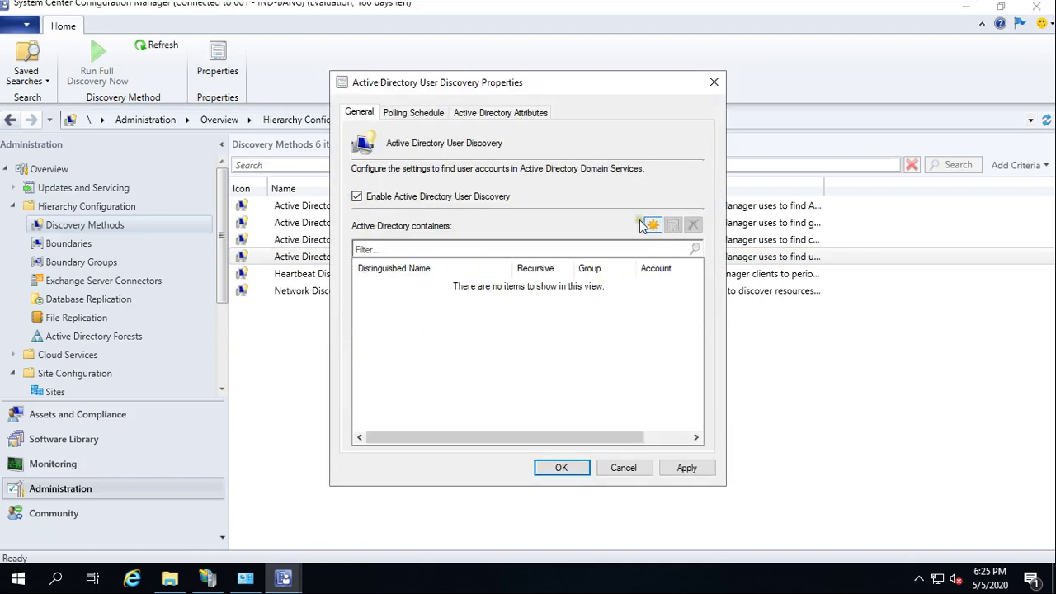
pyautogui.click(415, 113)
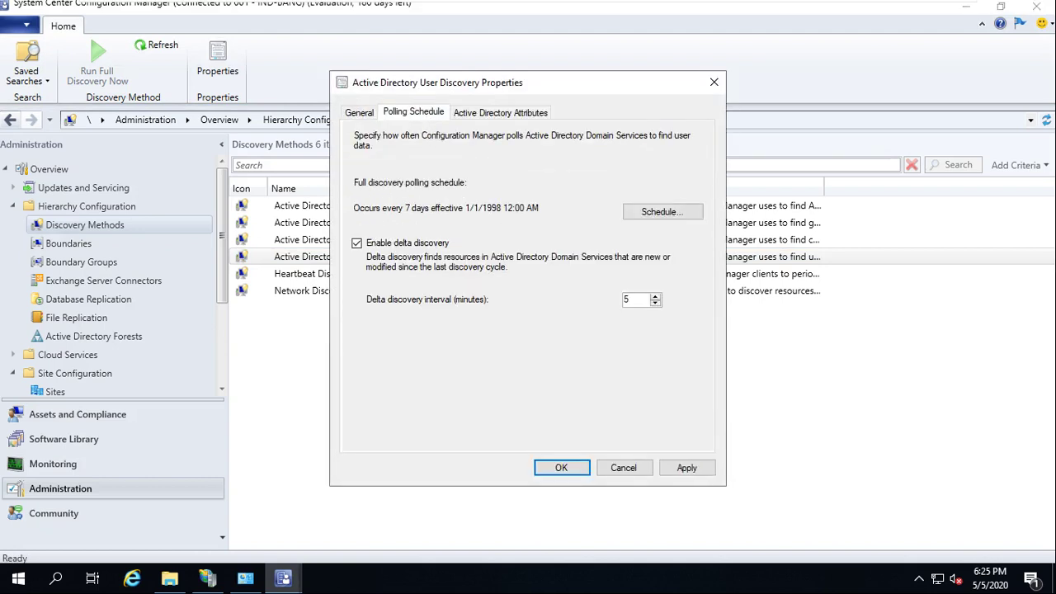
pyautogui.click(482, 118)
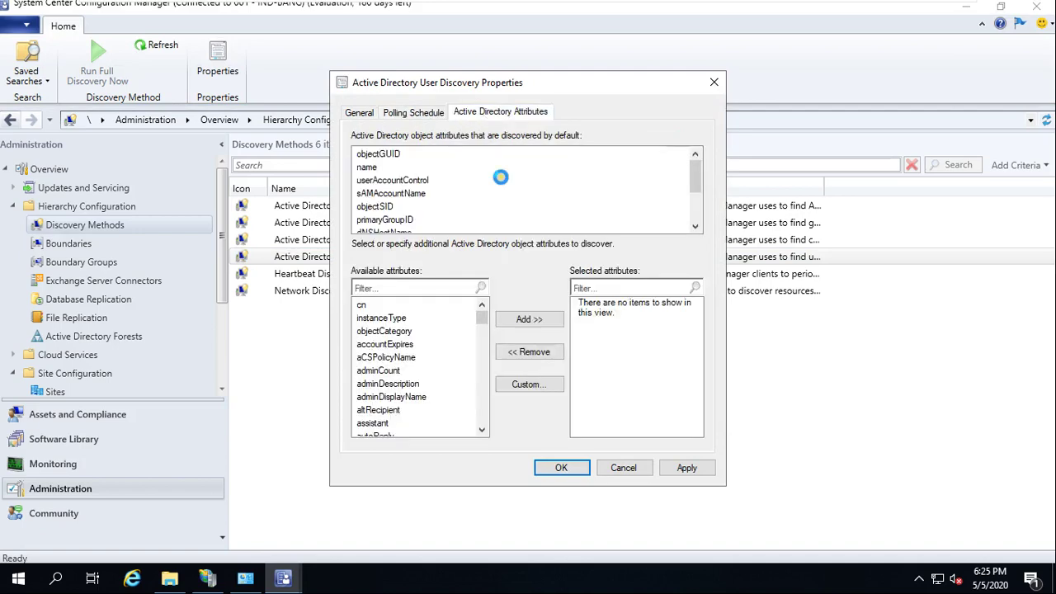
pyautogui.click(364, 120)
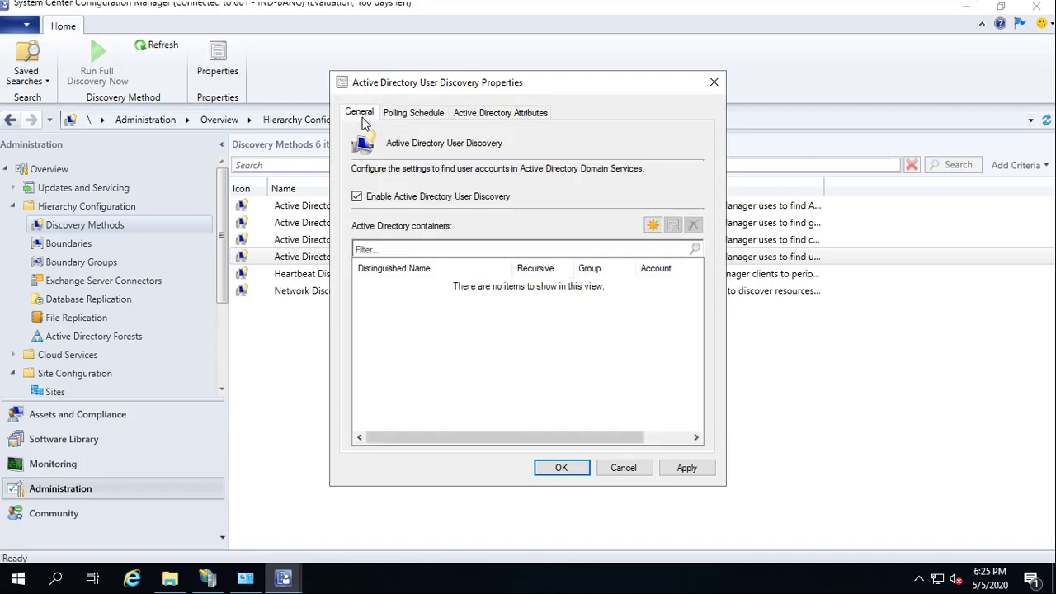
# Add the 123-IND organizational unit as a user discovery container, then apply and accept the settings.
pyautogui.click(652, 226)
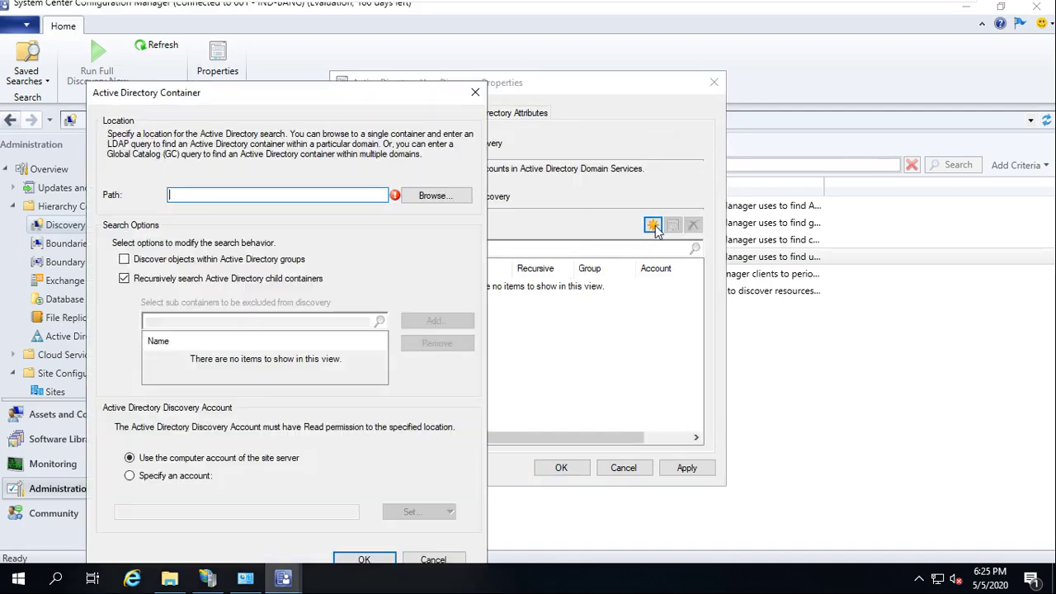
pyautogui.click(433, 201)
pyautogui.click(218, 212)
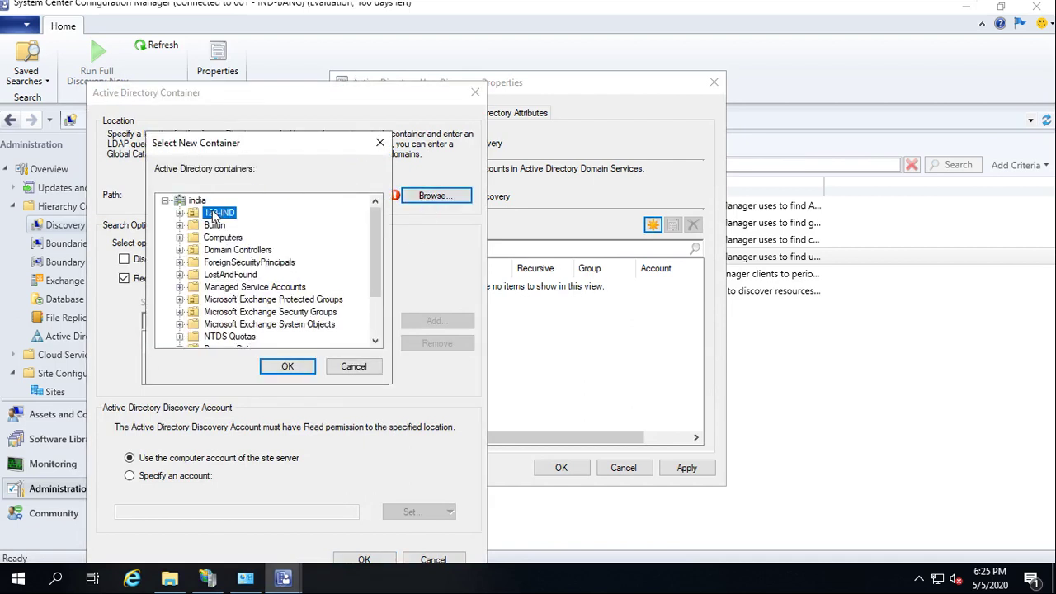
pyautogui.click(285, 367)
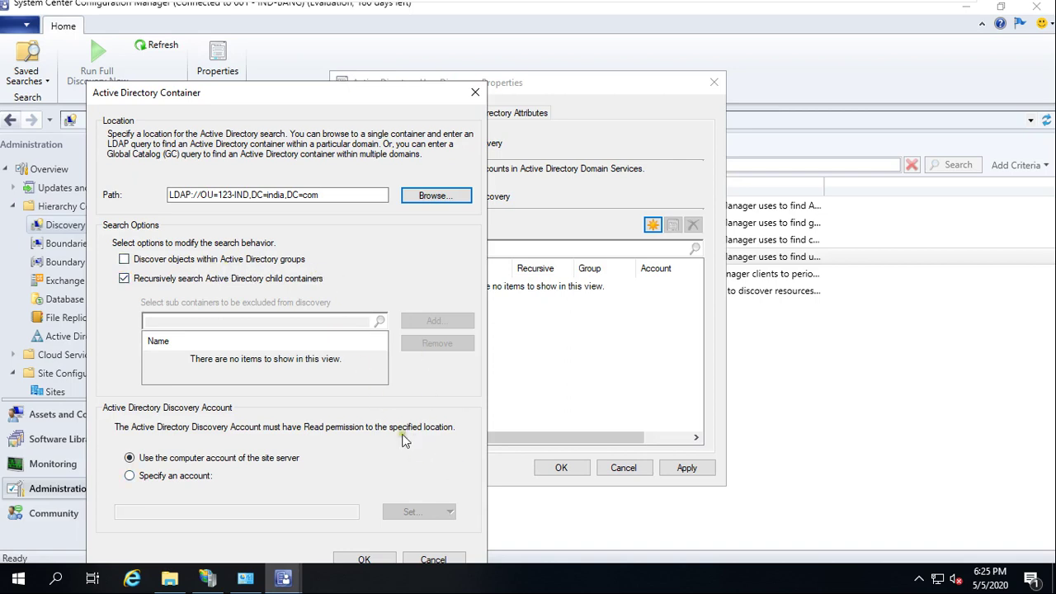
pyautogui.click(384, 558)
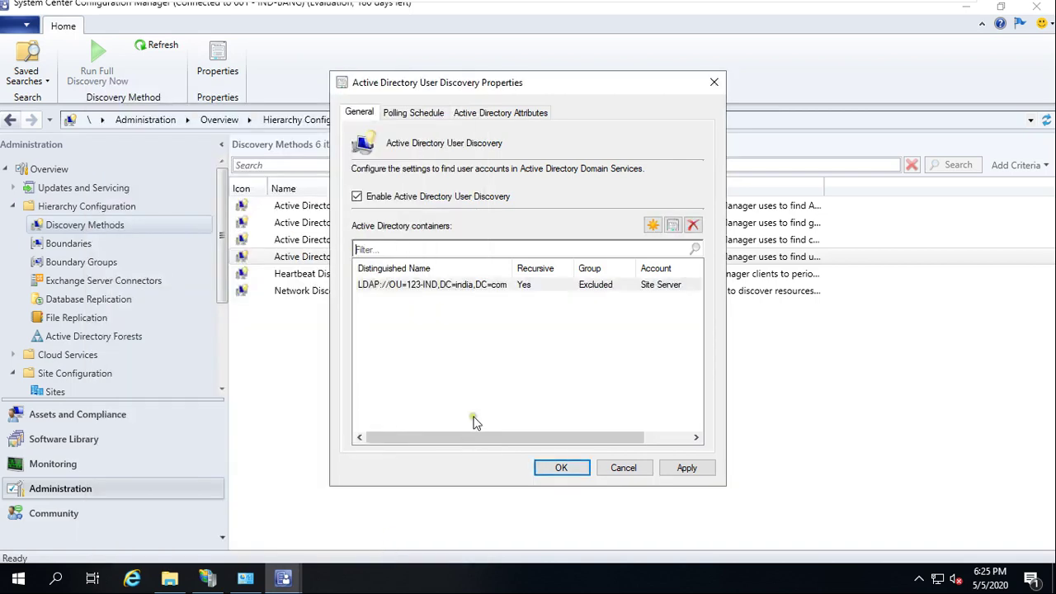
pyautogui.click(686, 467)
pyautogui.click(568, 348)
pyautogui.click(561, 468)
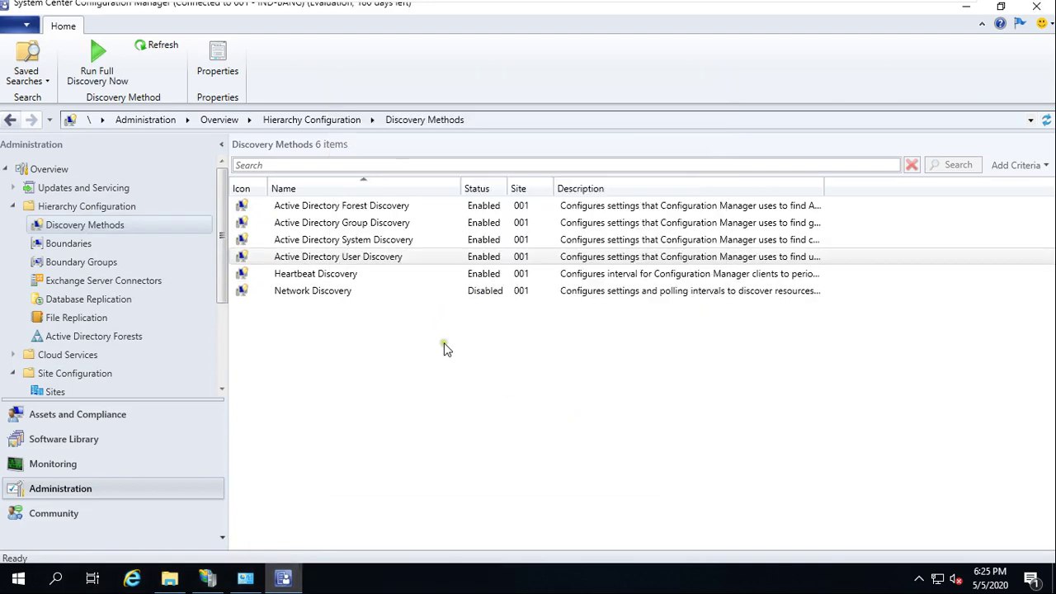
# Turn off discovery of objects within Active Directory groups for the 123-IND container in System Discovery and apply the change.
pyautogui.doubleClick(391, 239)
pyautogui.doubleClick(483, 285)
pyautogui.click(187, 268)
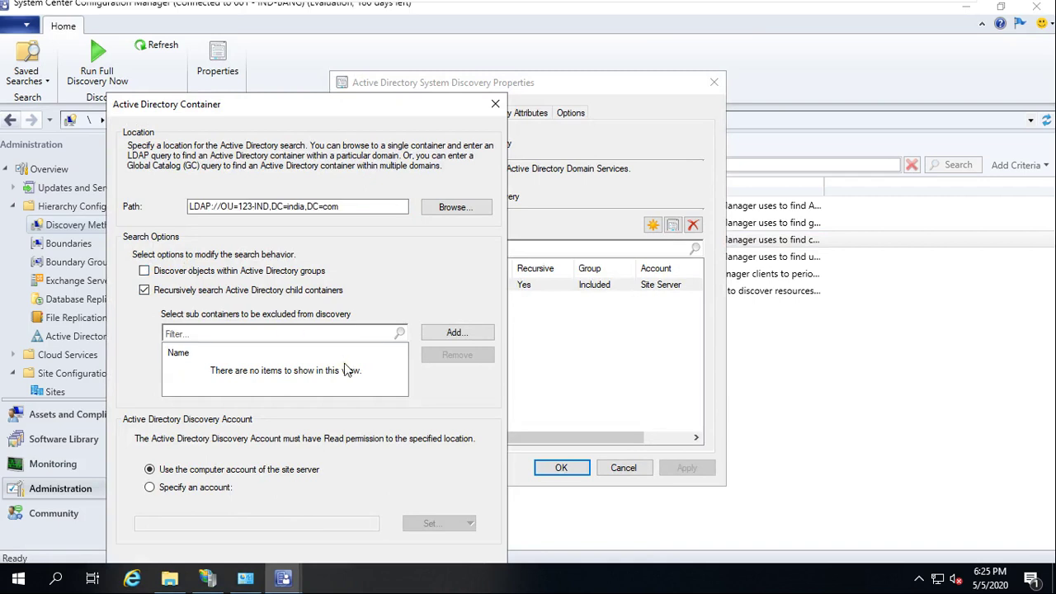
pyautogui.moveTo(391, 121); pyautogui.dragTo(407, 89)
pyautogui.click(405, 531)
pyautogui.click(687, 468)
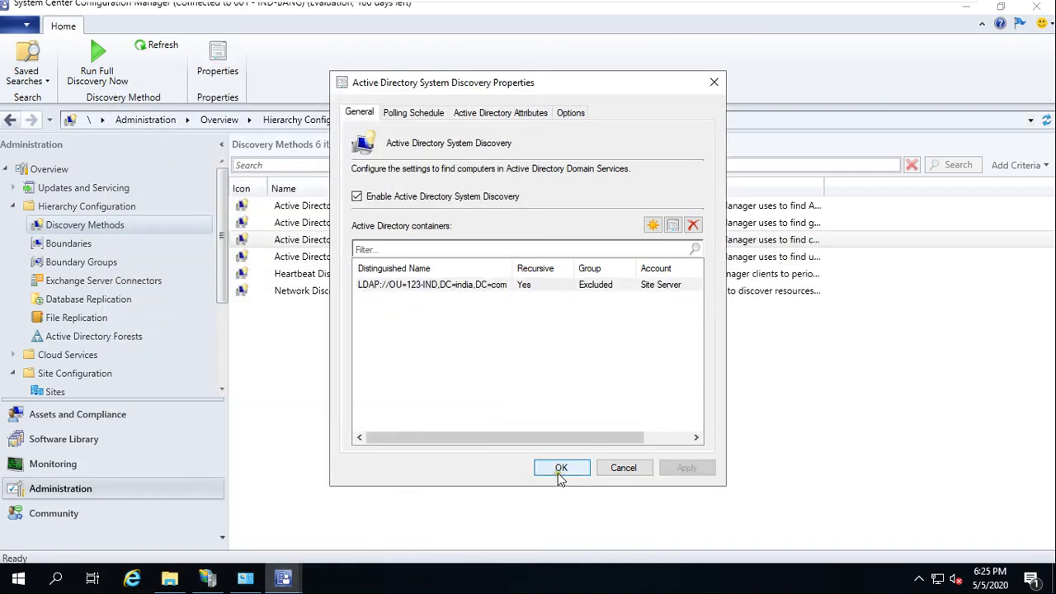
pyautogui.click(562, 468)
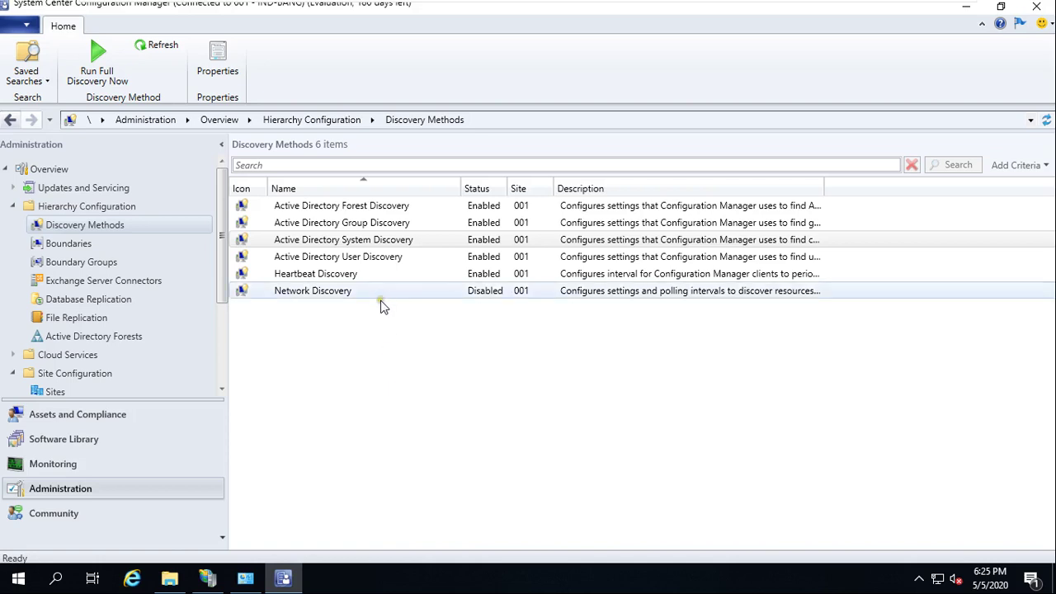
pyautogui.click(372, 257)
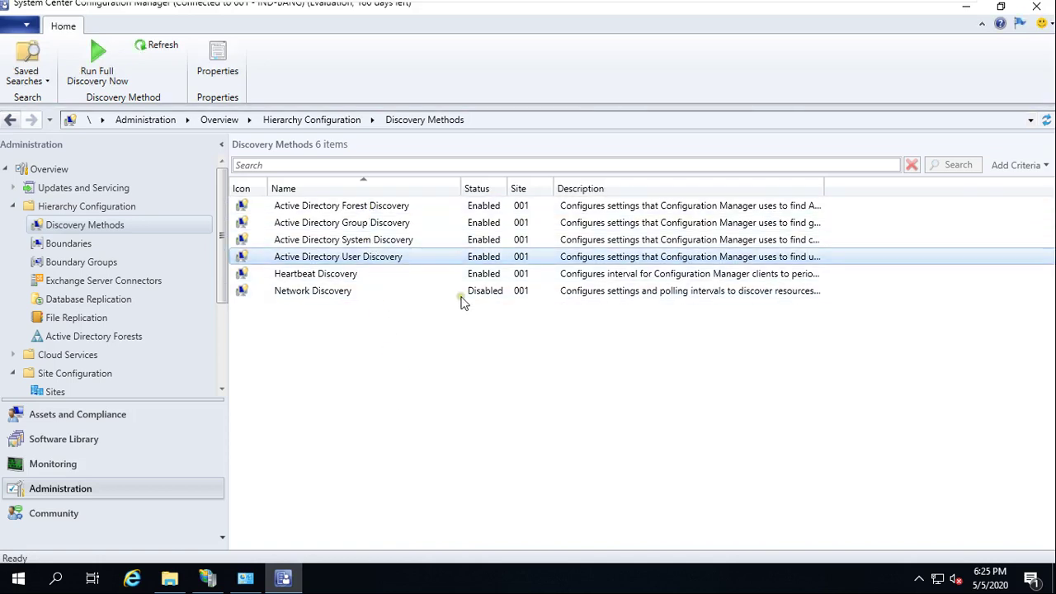
pyautogui.click(317, 299)
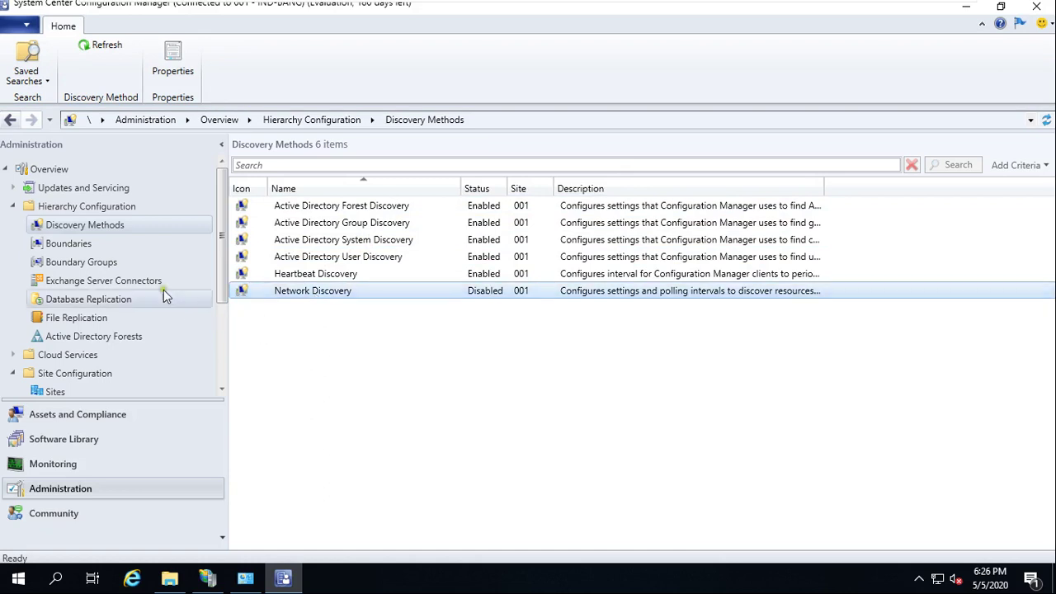
# Review the existing boundaries, including Default-First-Site-Name, and the boundary groups of the hierarchy.
pyautogui.click(63, 246)
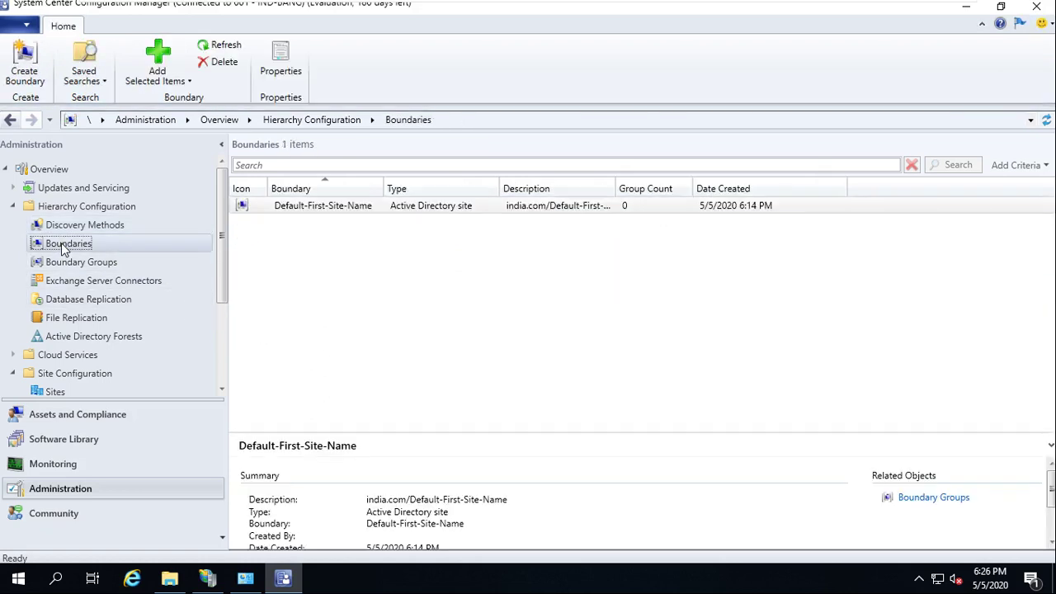
pyautogui.rightClick(408, 321)
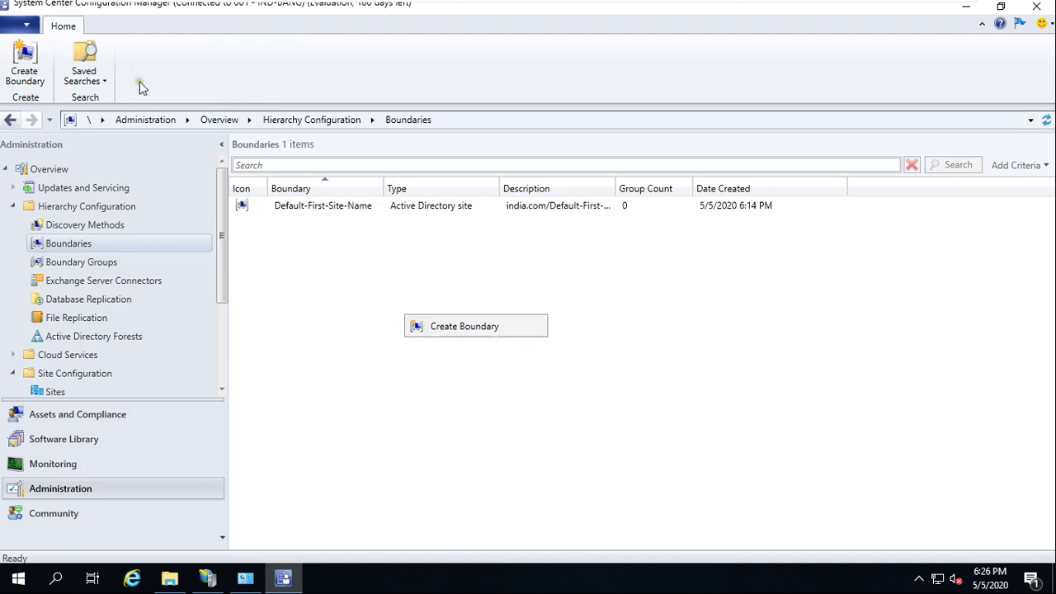
pyautogui.click(86, 251)
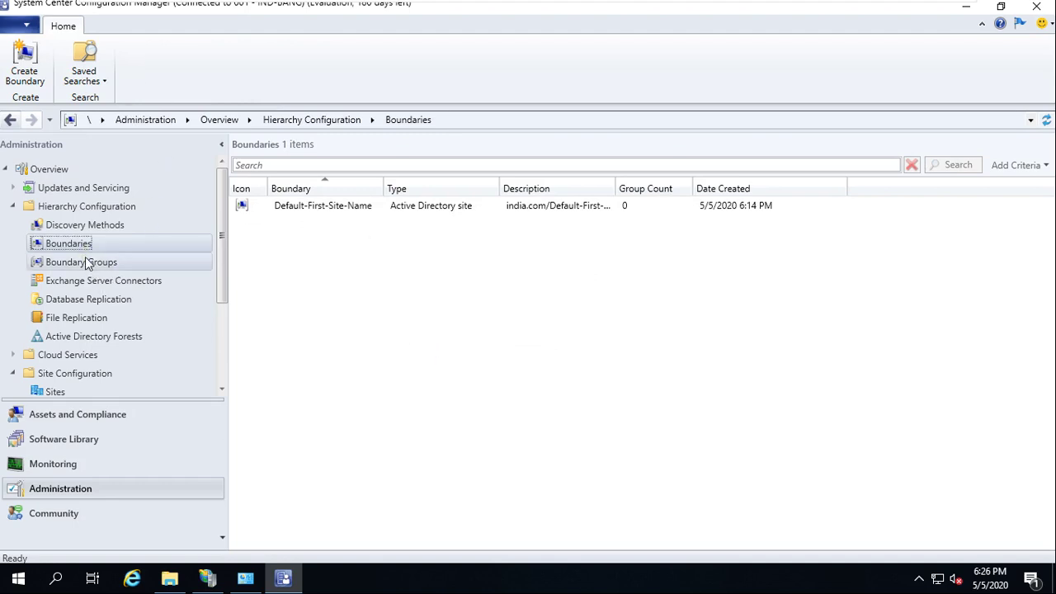
pyautogui.click(324, 208)
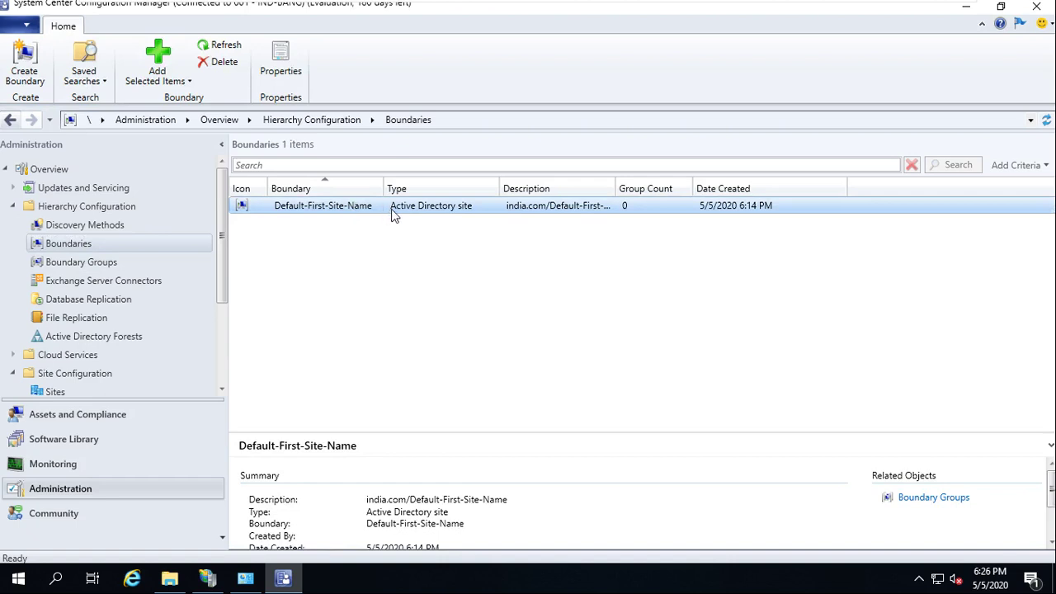
pyautogui.click(230, 49)
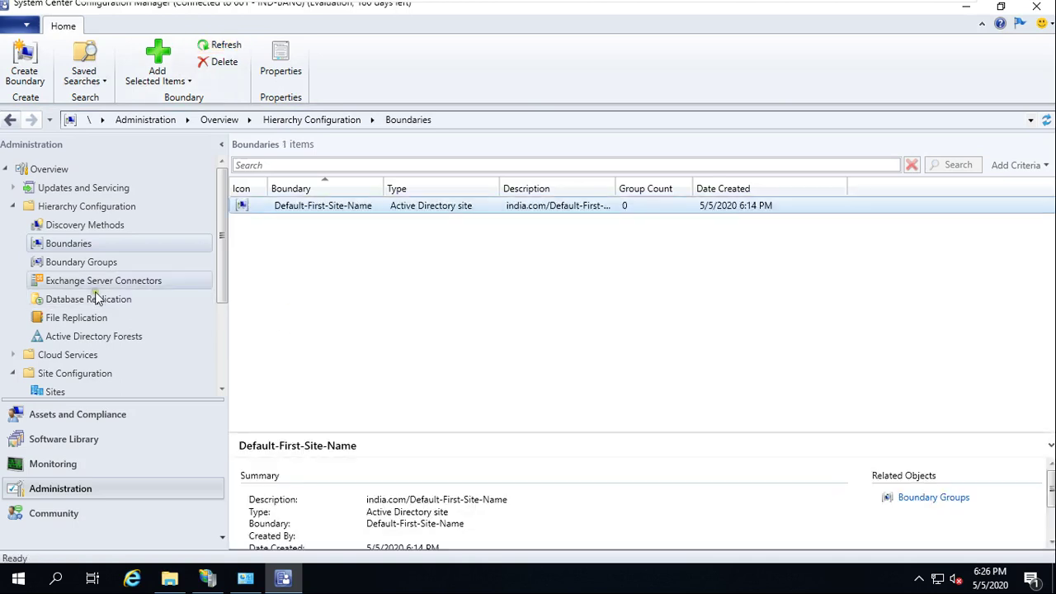
pyautogui.click(81, 262)
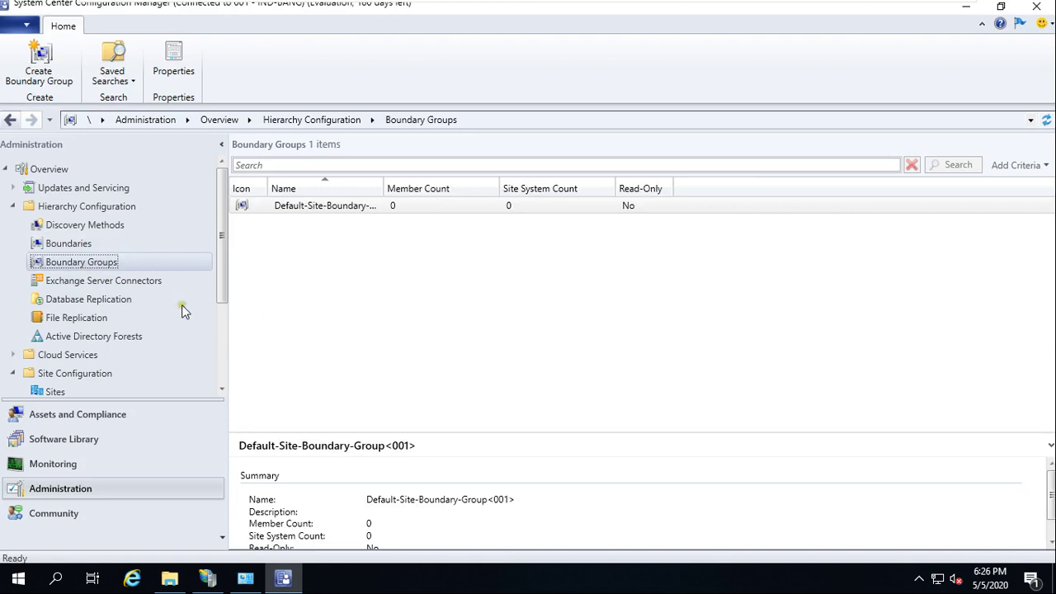
pyautogui.click(91, 225)
pyautogui.click(70, 244)
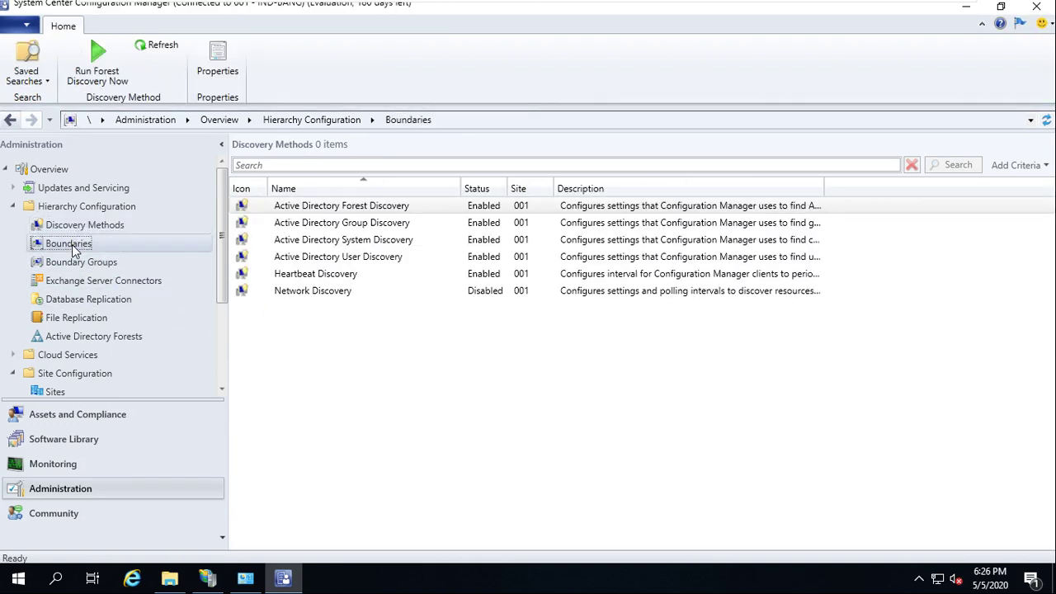
pyautogui.rightClick(351, 362)
pyautogui.click(421, 373)
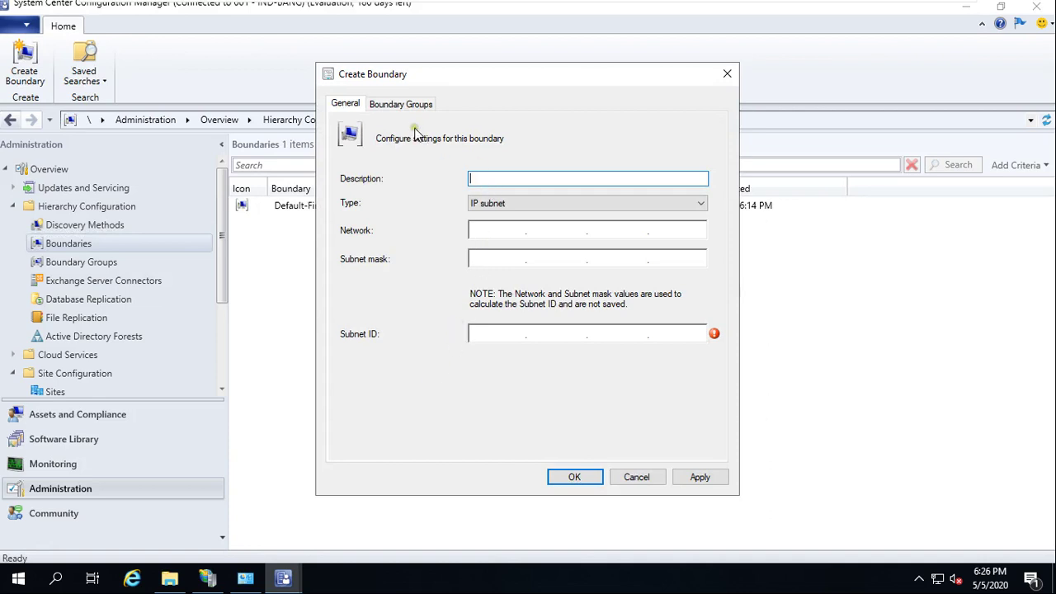
pyautogui.click(404, 105)
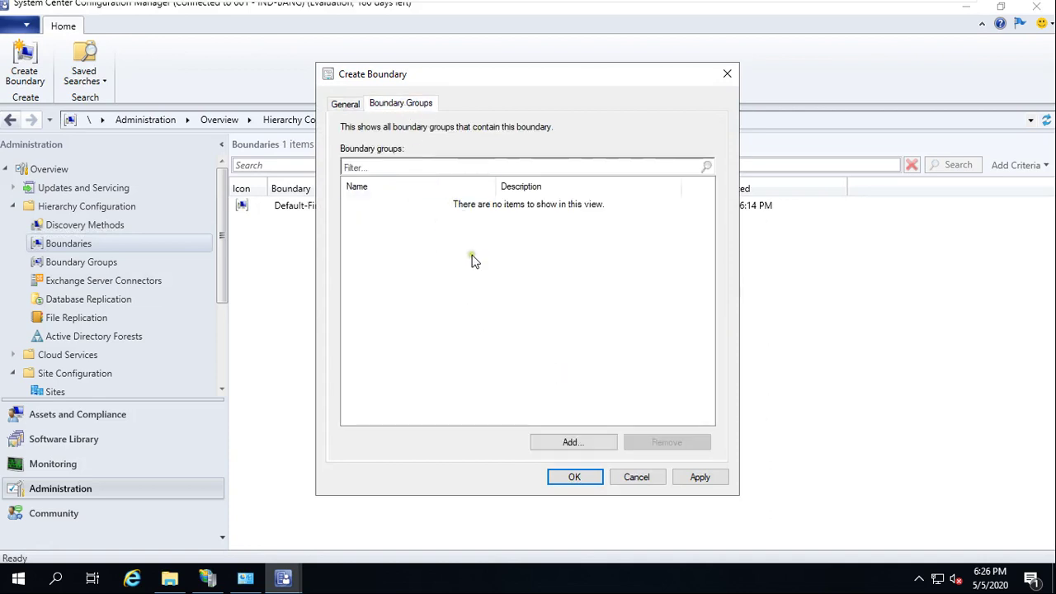
pyautogui.click(569, 442)
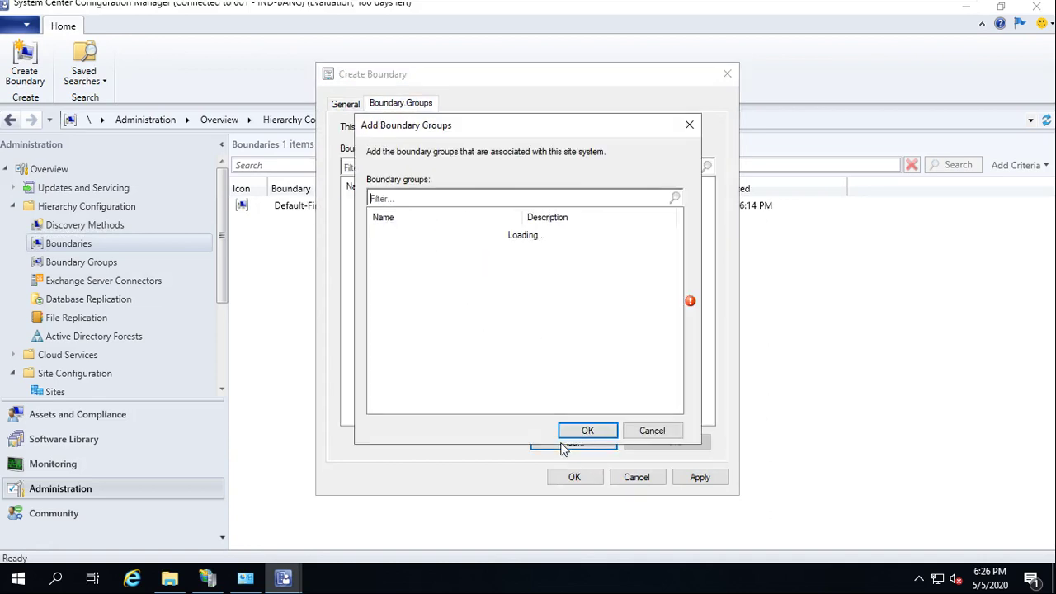
pyautogui.click(652, 431)
pyautogui.click(342, 107)
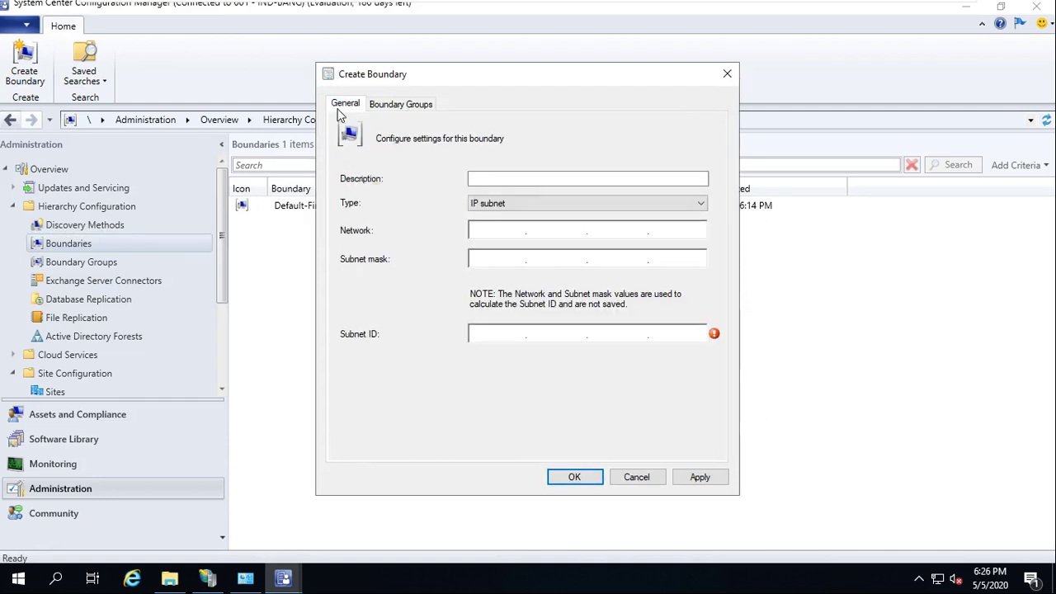
pyautogui.click(636, 477)
# Examine the general settings, site systems, boundary groups and Active Directory site selection of the Default-First-Site-Name boundary.
pyautogui.doubleClick(334, 208)
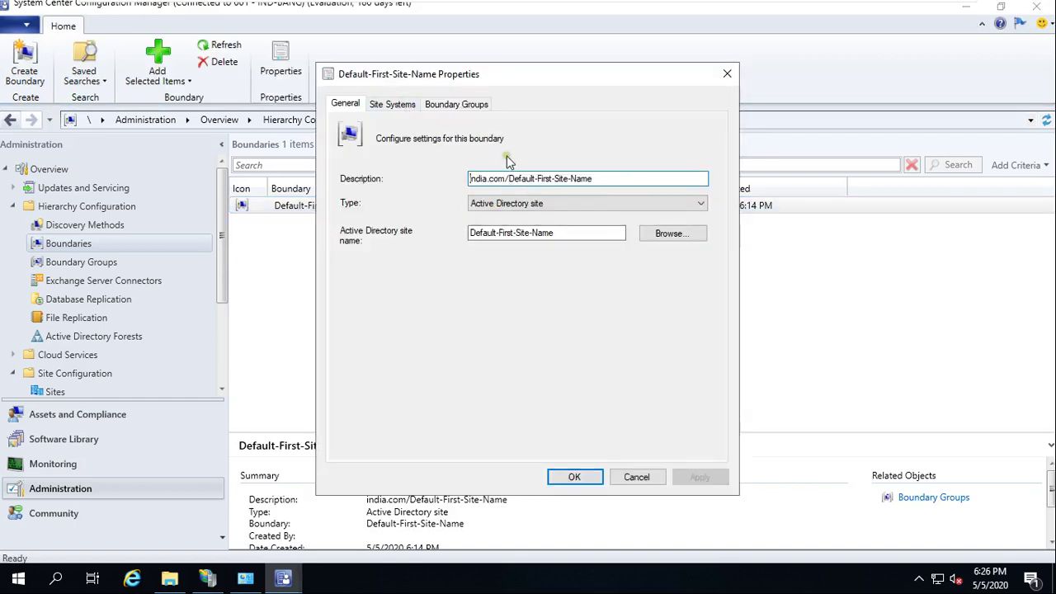
pyautogui.click(402, 106)
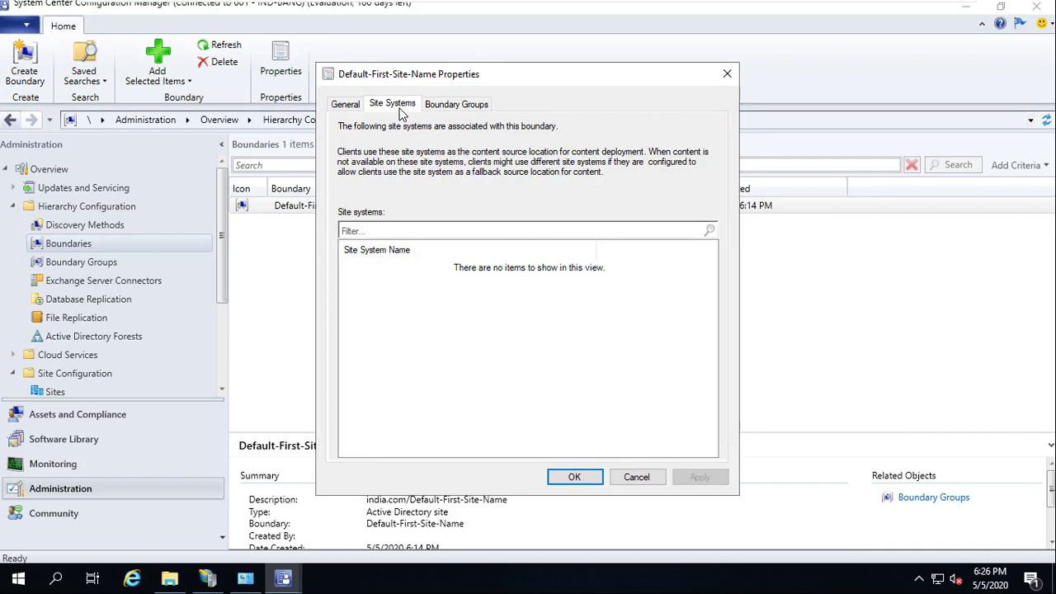
pyautogui.click(452, 107)
pyautogui.click(346, 106)
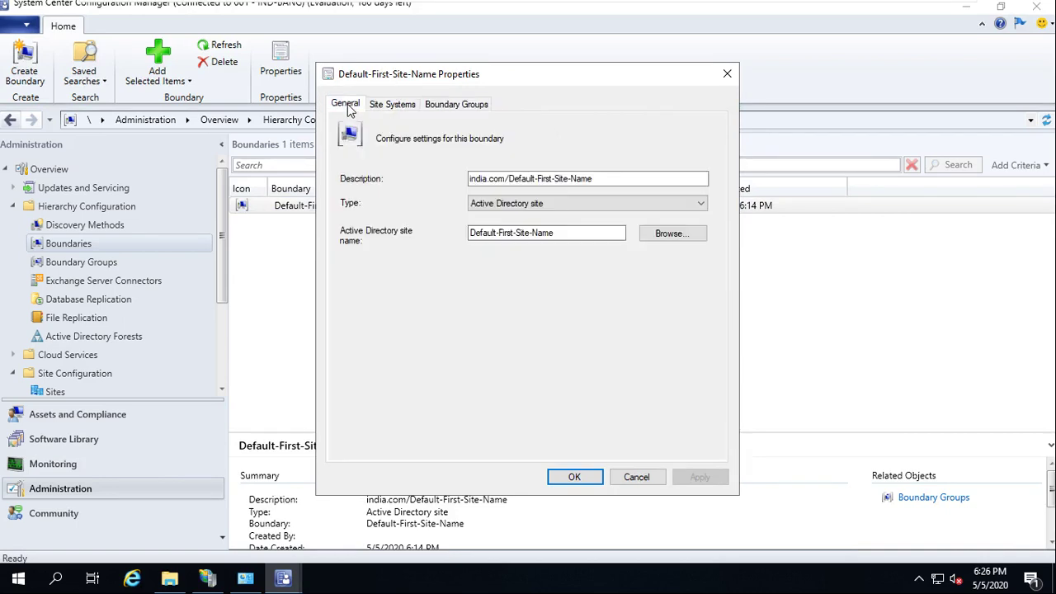
pyautogui.click(574, 478)
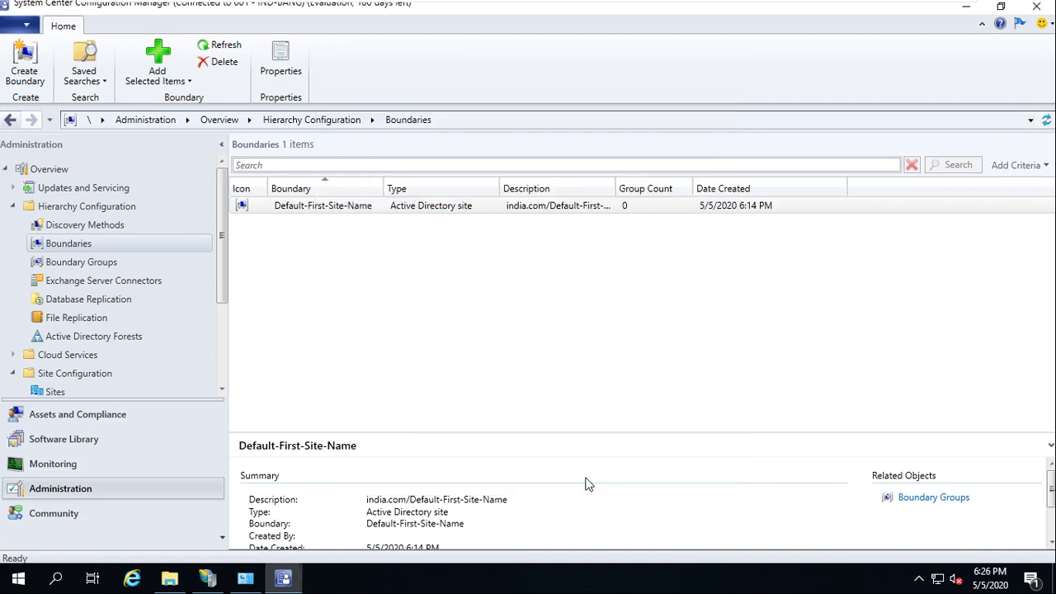
pyautogui.doubleClick(305, 213)
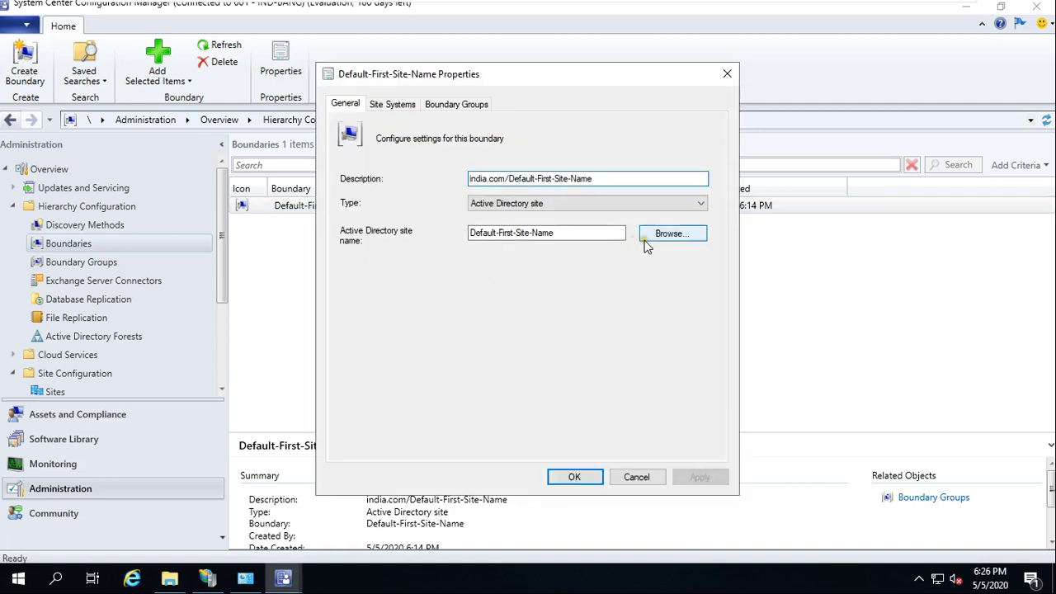
pyautogui.click(660, 235)
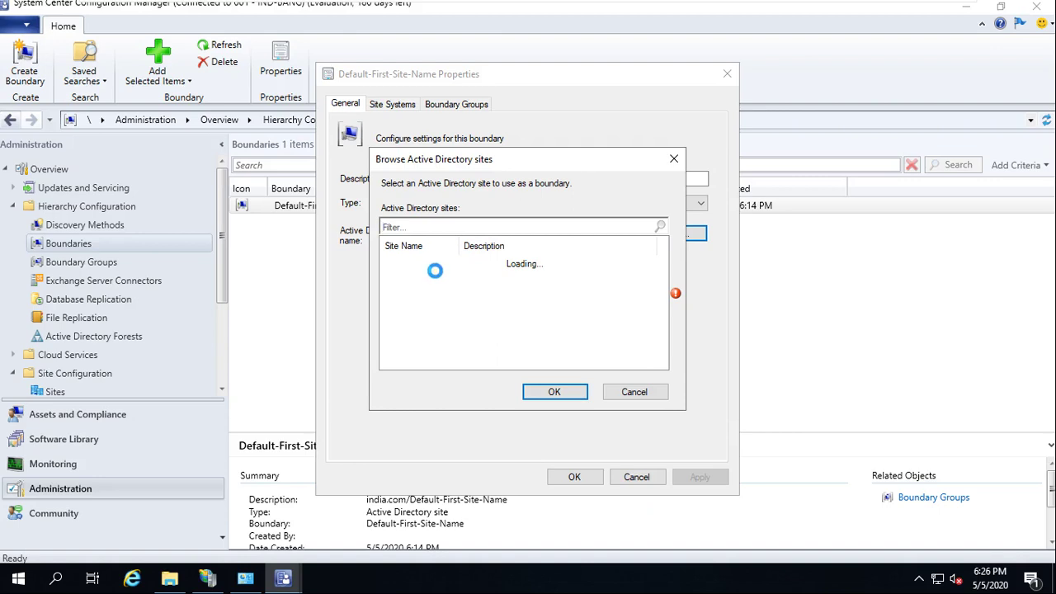
pyautogui.click(632, 395)
pyautogui.click(592, 478)
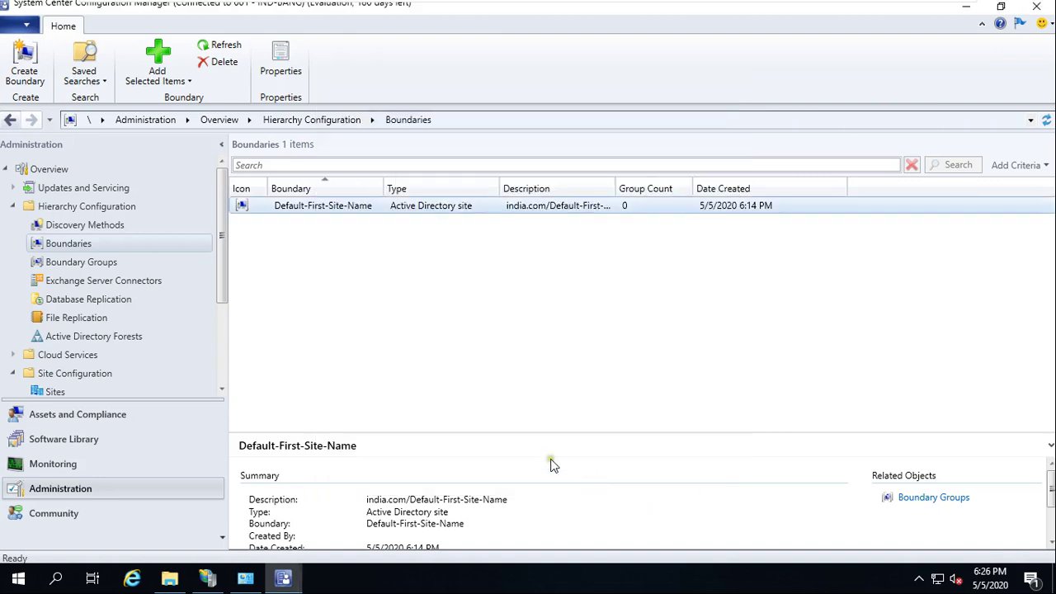
# Start a new boundary group named 2020-INDIA and add the Default-First-Site-Name boundary as its member.
pyautogui.click(108, 264)
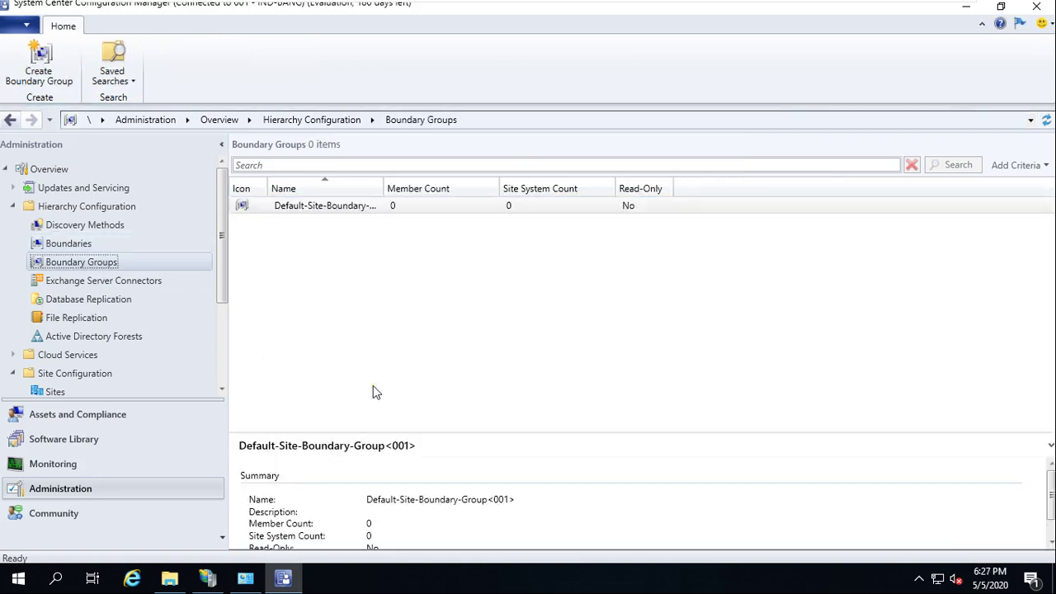
pyautogui.rightClick(328, 297)
pyautogui.click(387, 307)
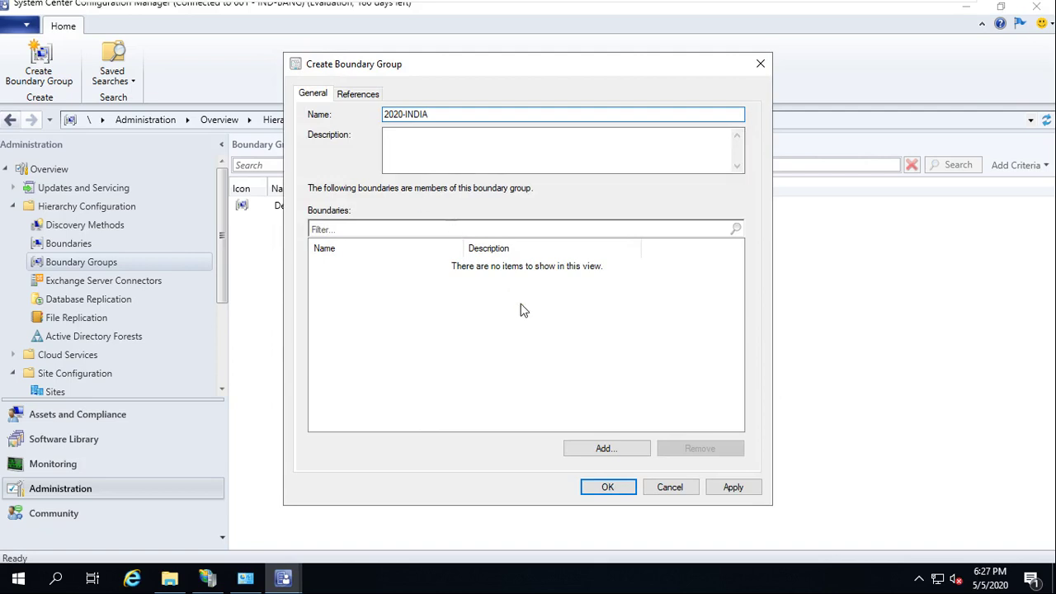
pyautogui.click(627, 450)
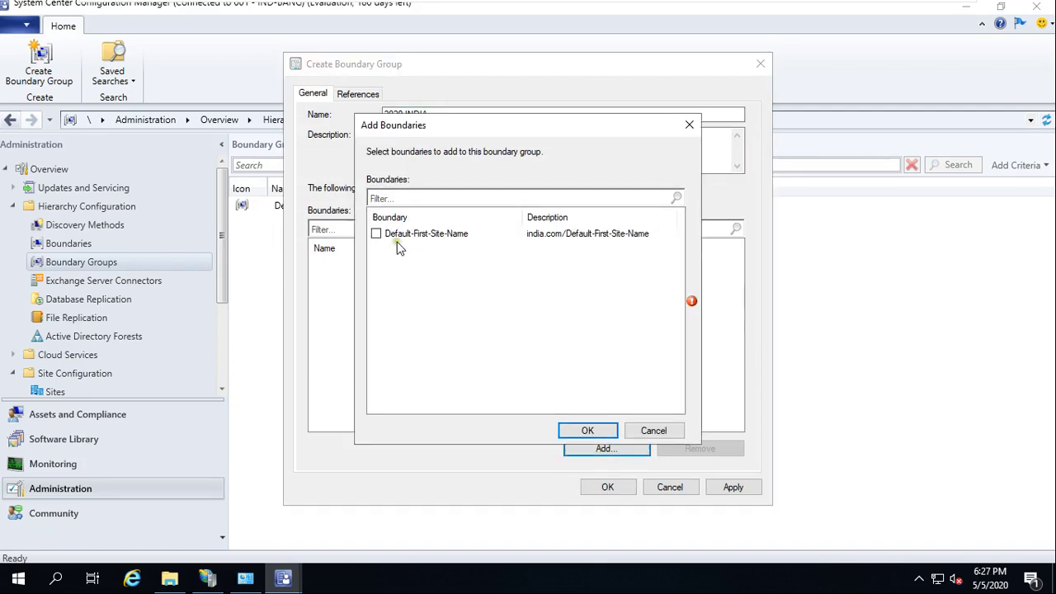
pyautogui.click(592, 432)
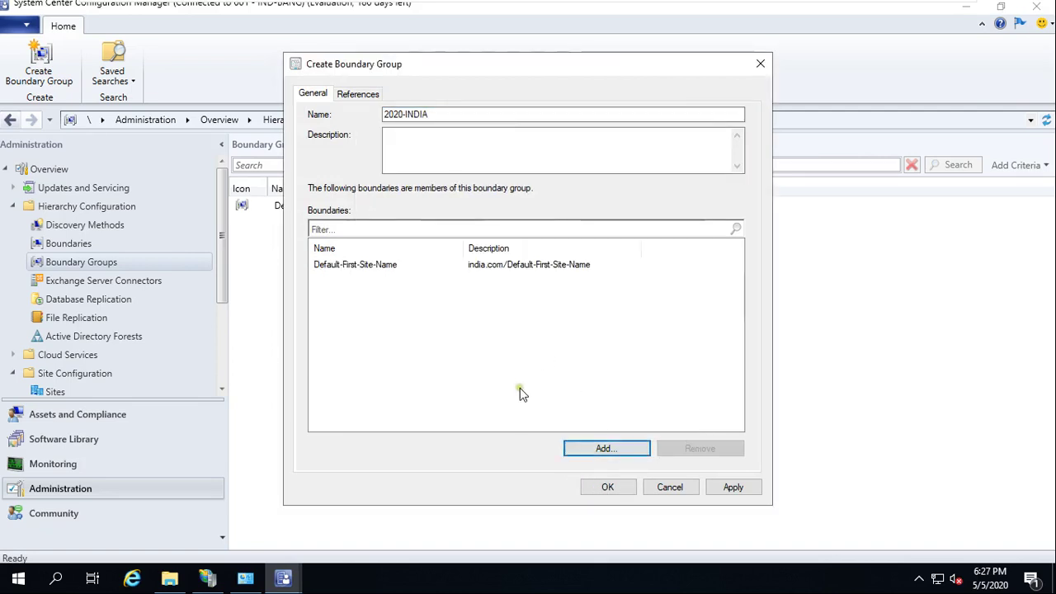
# Enable site assignment to 001-IND-BANG, associate the \\WIN-SCCM.india.com site system server, and save the boundary group.
pyautogui.click(355, 98)
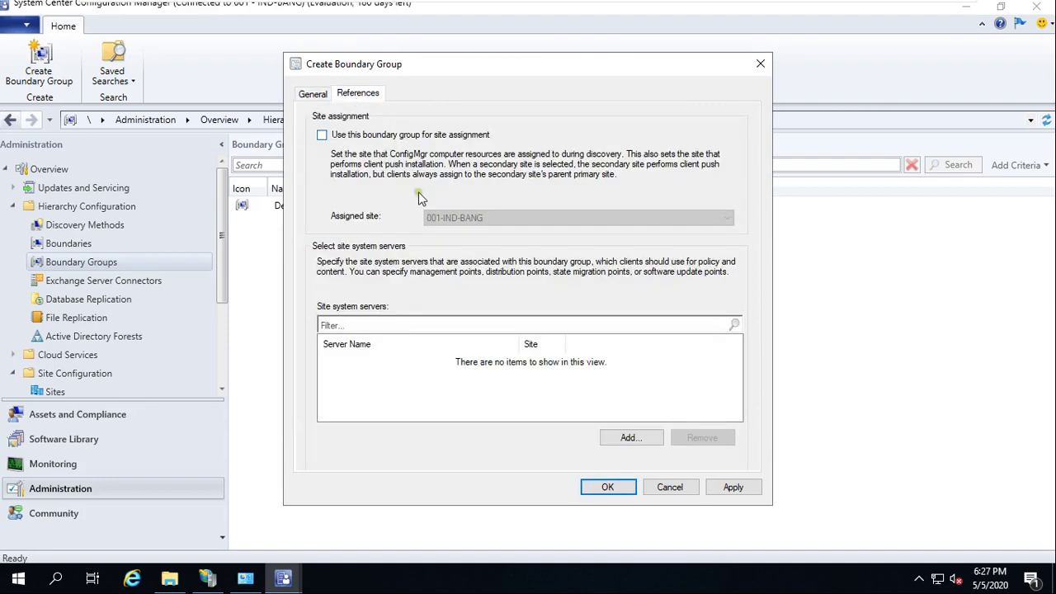
pyautogui.click(321, 136)
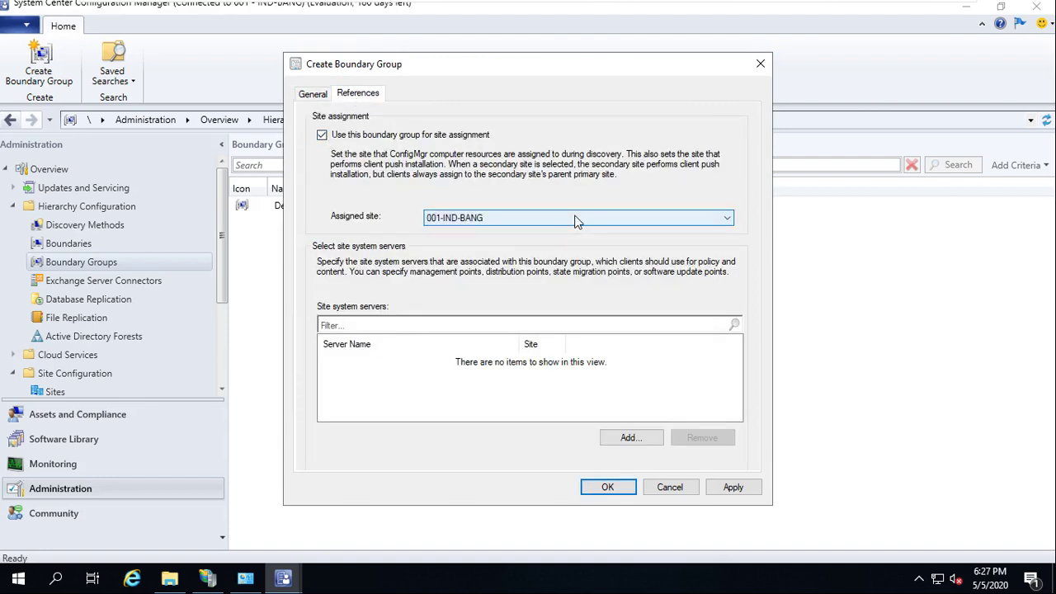
pyautogui.click(648, 441)
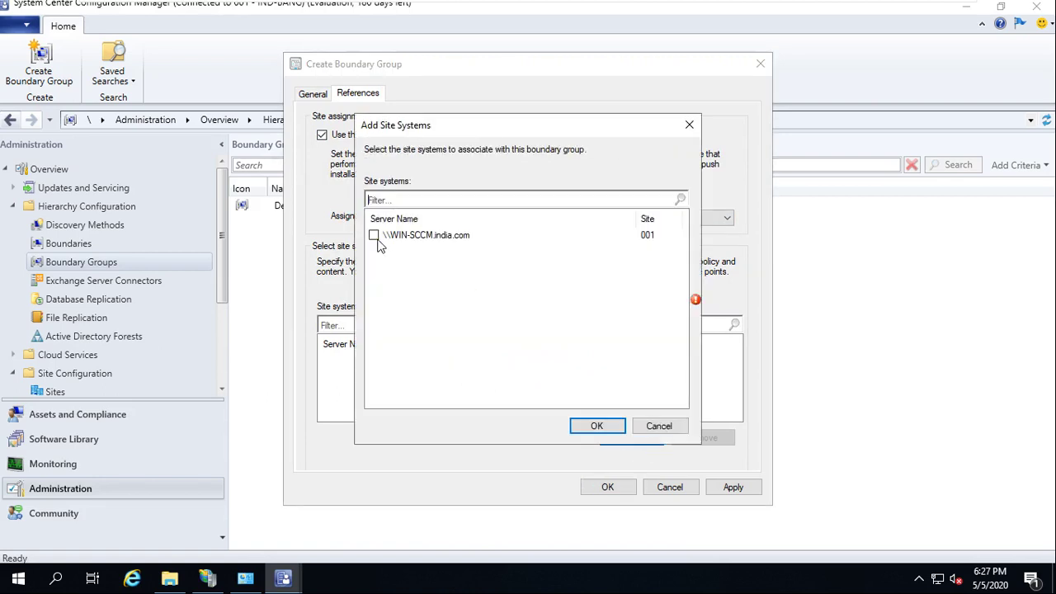
pyautogui.click(598, 425)
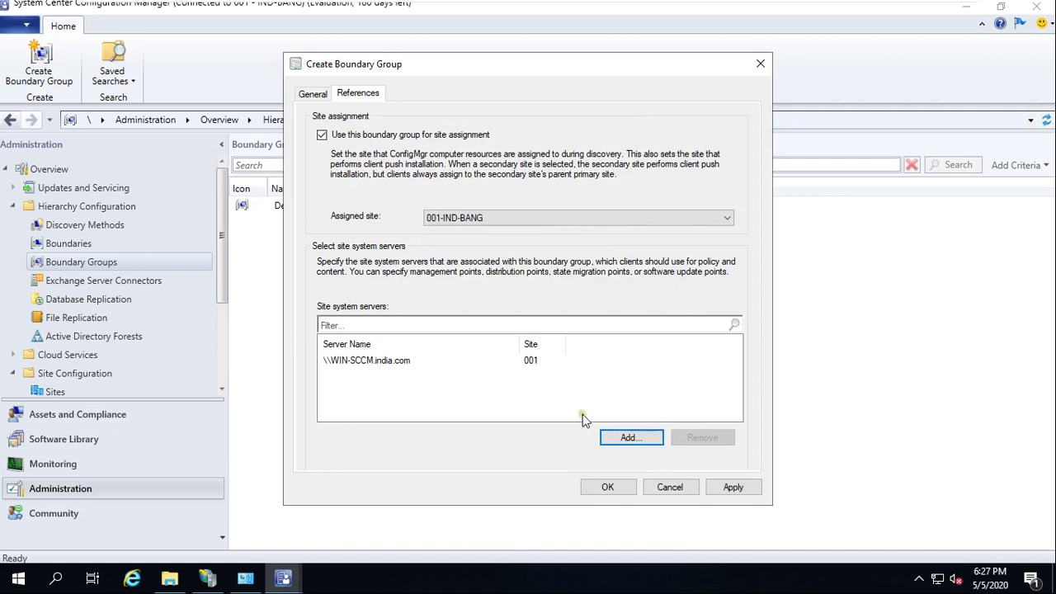
pyautogui.click(736, 488)
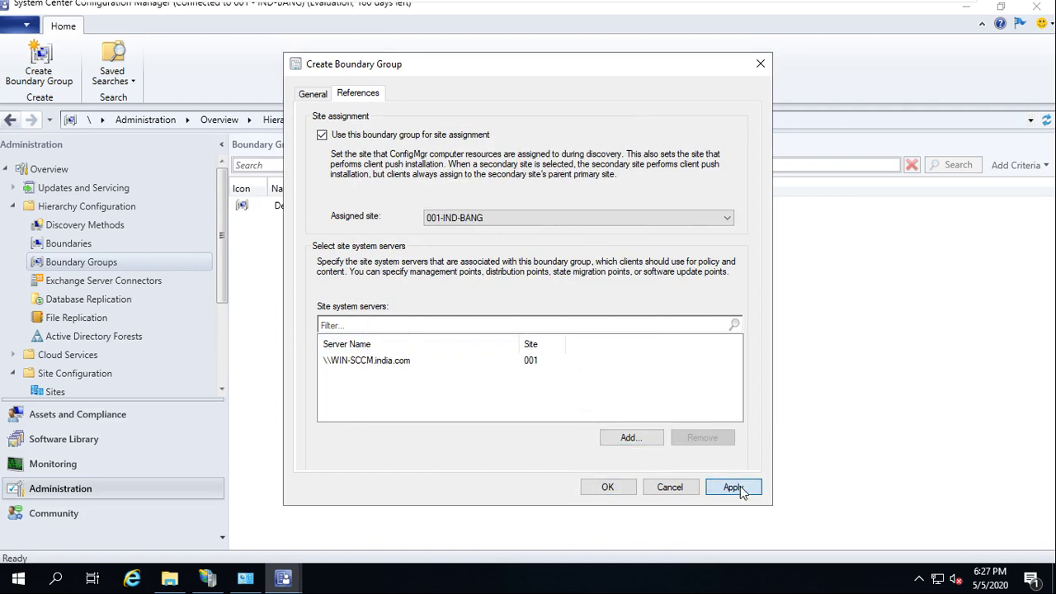
pyautogui.click(610, 487)
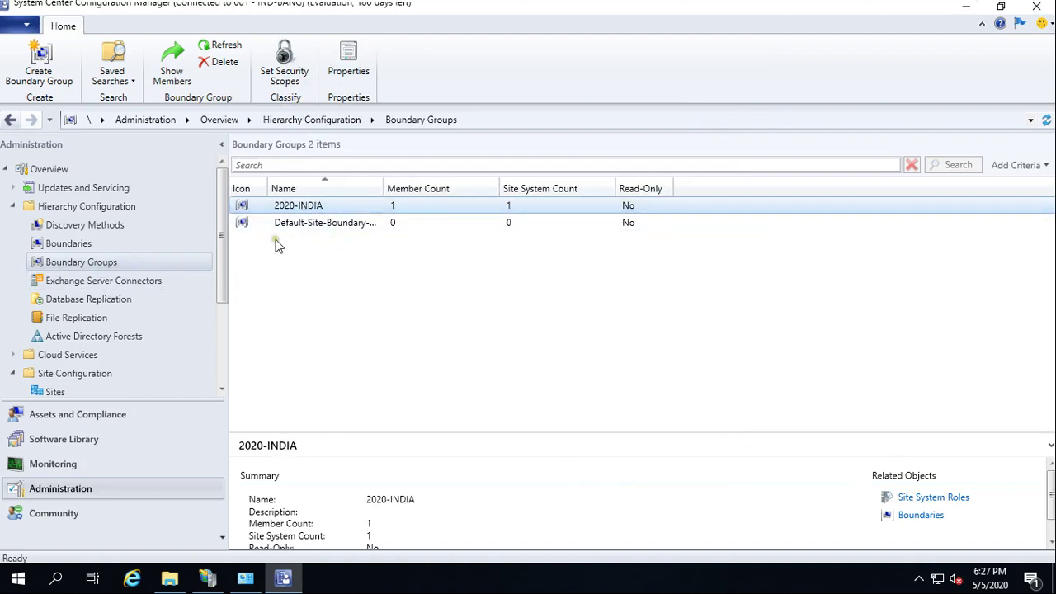
# Check which boundary types are available for a new boundary without creating one.
pyautogui.click(93, 250)
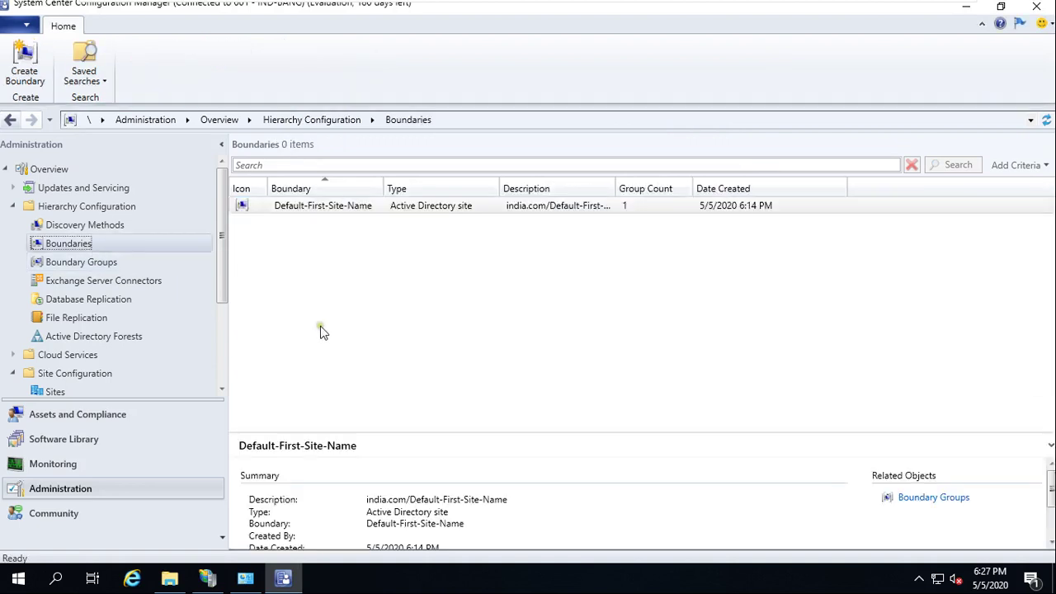
pyautogui.rightClick(354, 302)
pyautogui.click(401, 321)
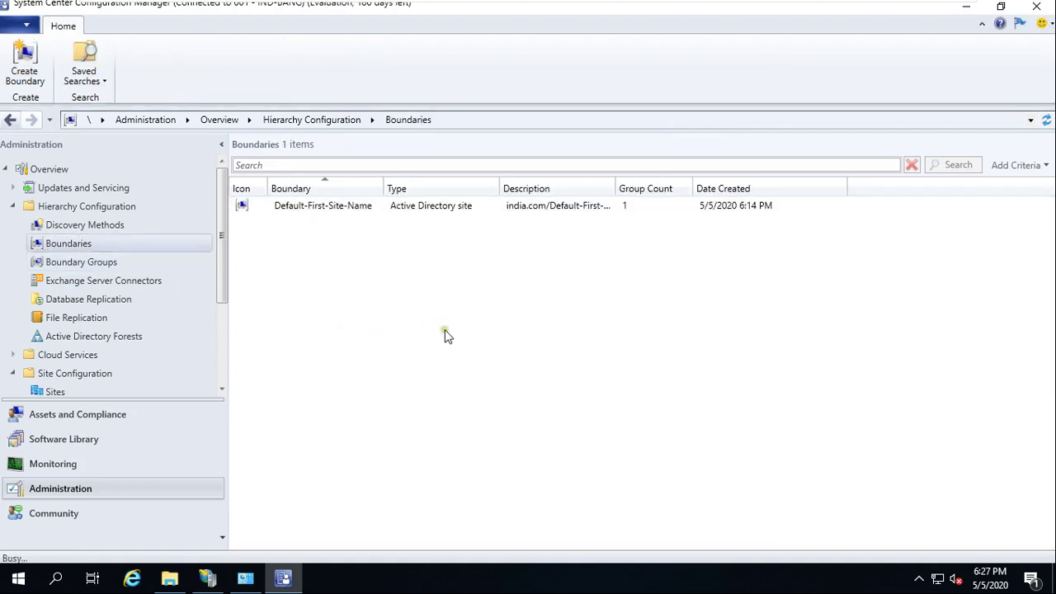
pyautogui.click(686, 206)
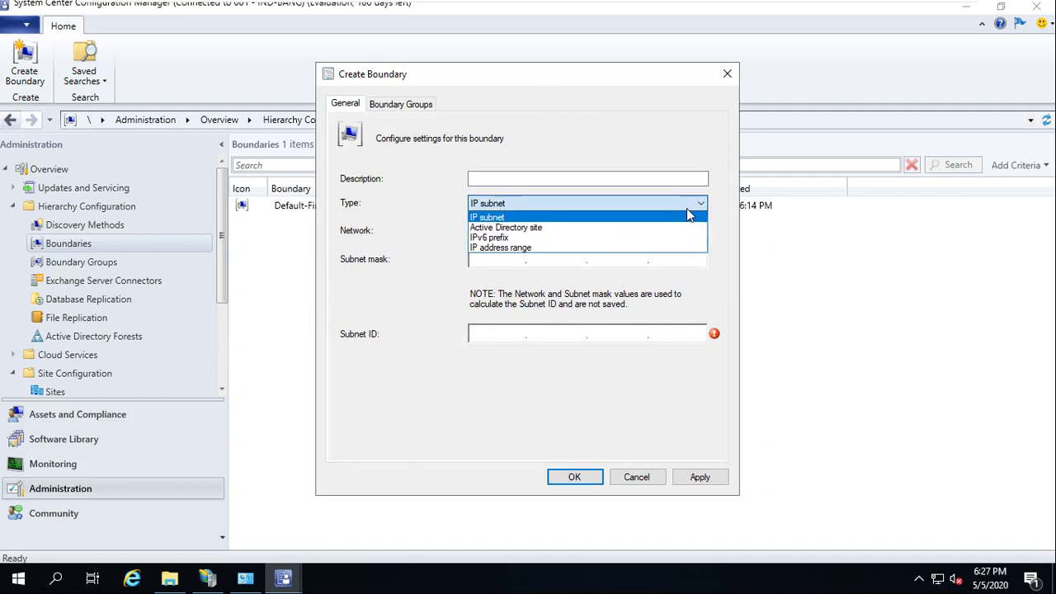
pyautogui.click(602, 435)
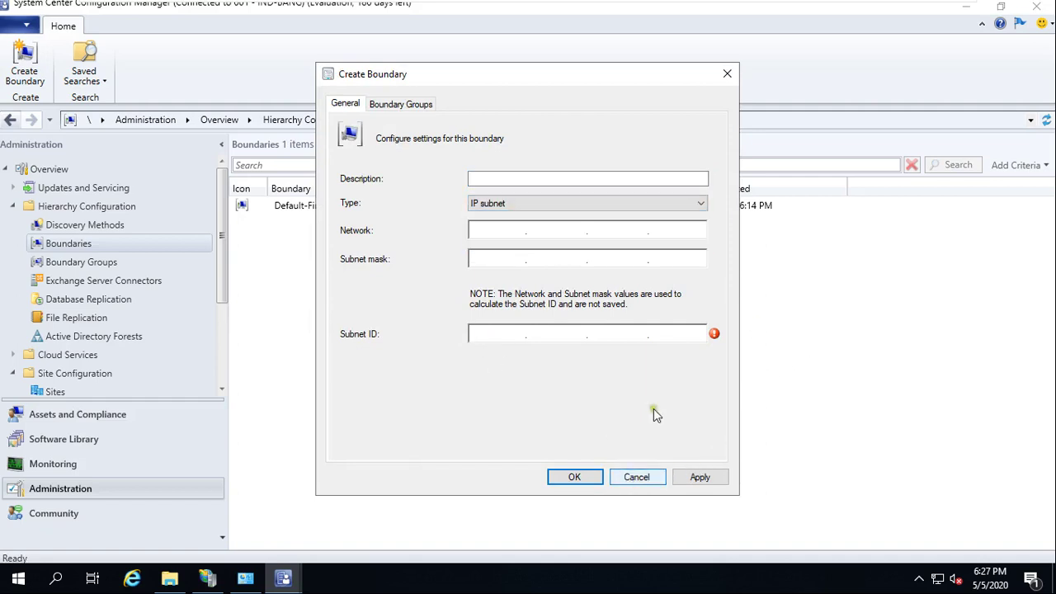
pyautogui.click(638, 477)
# Check the boundary type set for Default-First-Site-Name in its properties.
pyautogui.click(350, 208)
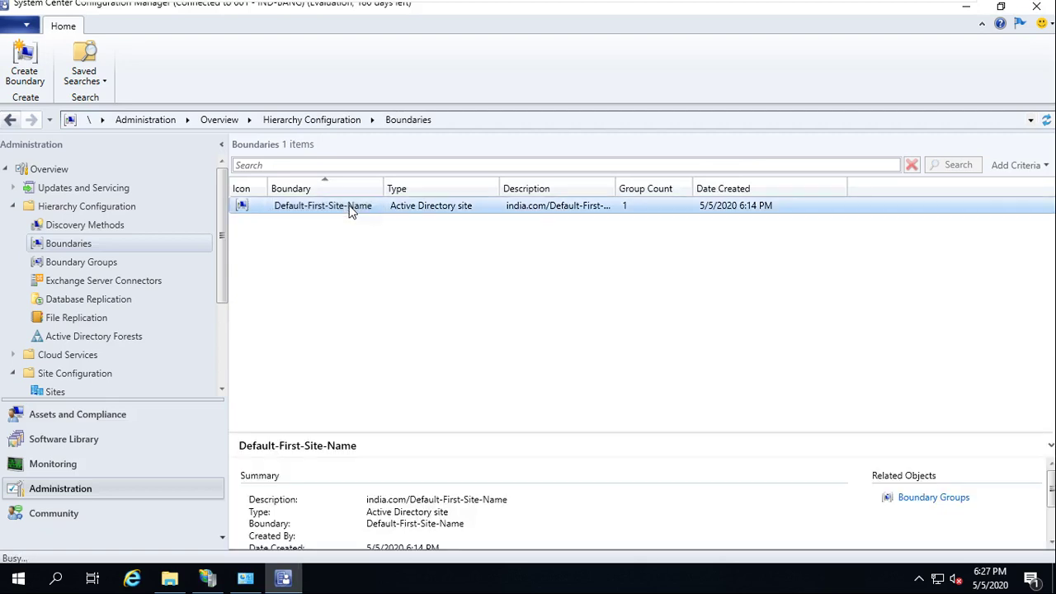
pyautogui.doubleClick(350, 208)
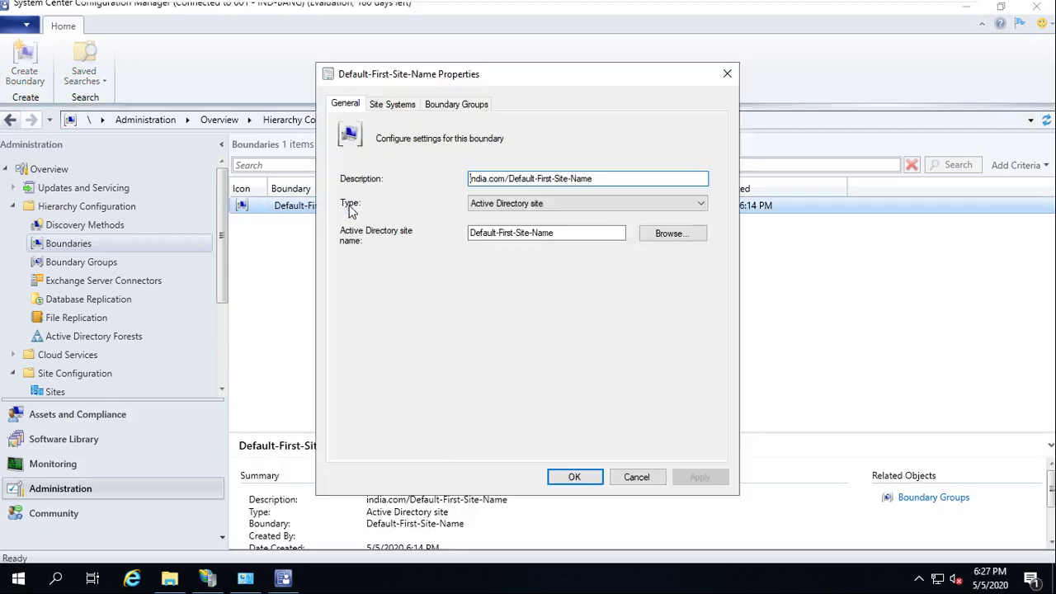
pyautogui.click(569, 204)
pyautogui.click(569, 221)
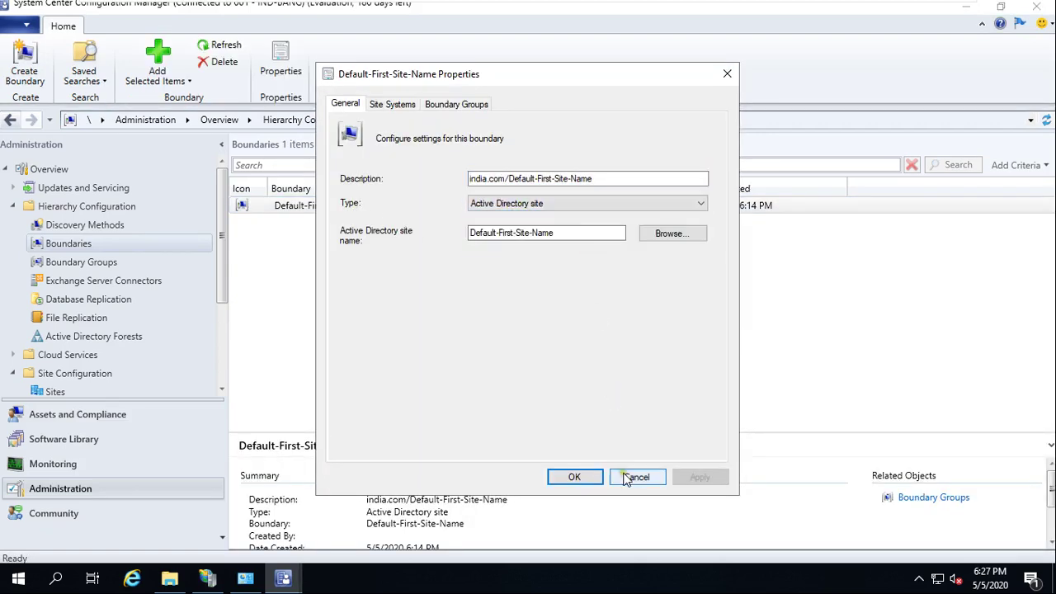
# Check which Active Directory sites can be chosen for a new boundary of type Active Directory site, without creating it.
pyautogui.click(624, 479)
pyautogui.rightClick(491, 323)
pyautogui.click(505, 334)
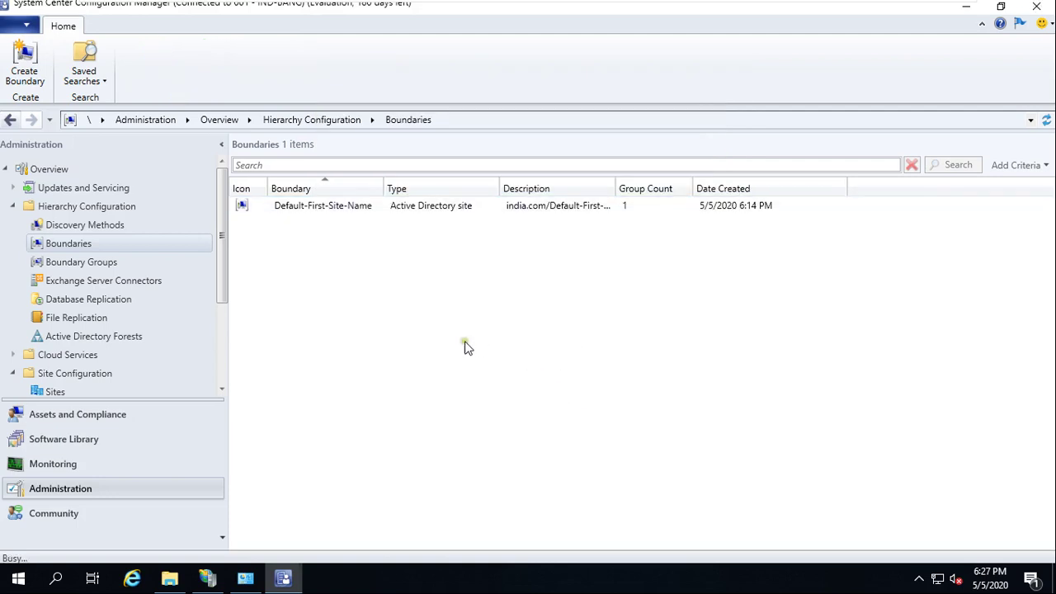
pyautogui.click(697, 204)
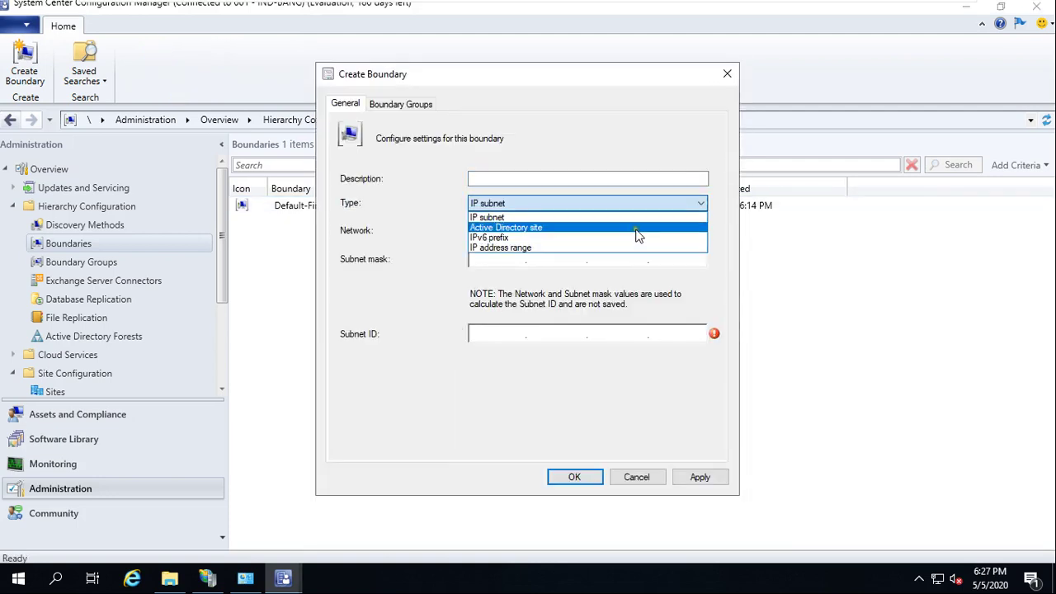
pyautogui.click(639, 237)
pyautogui.click(653, 237)
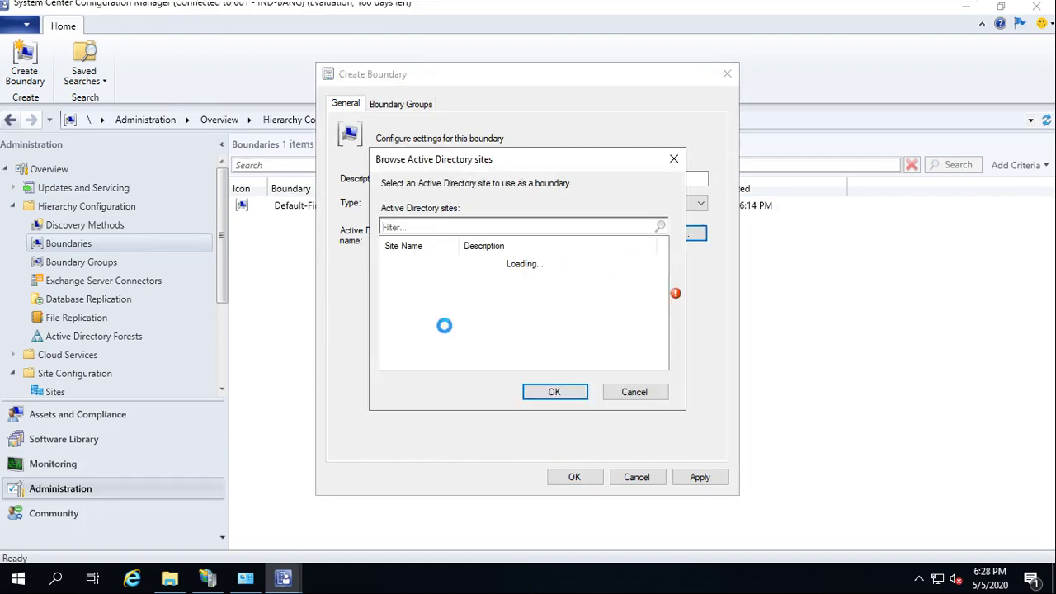
pyautogui.click(404, 262)
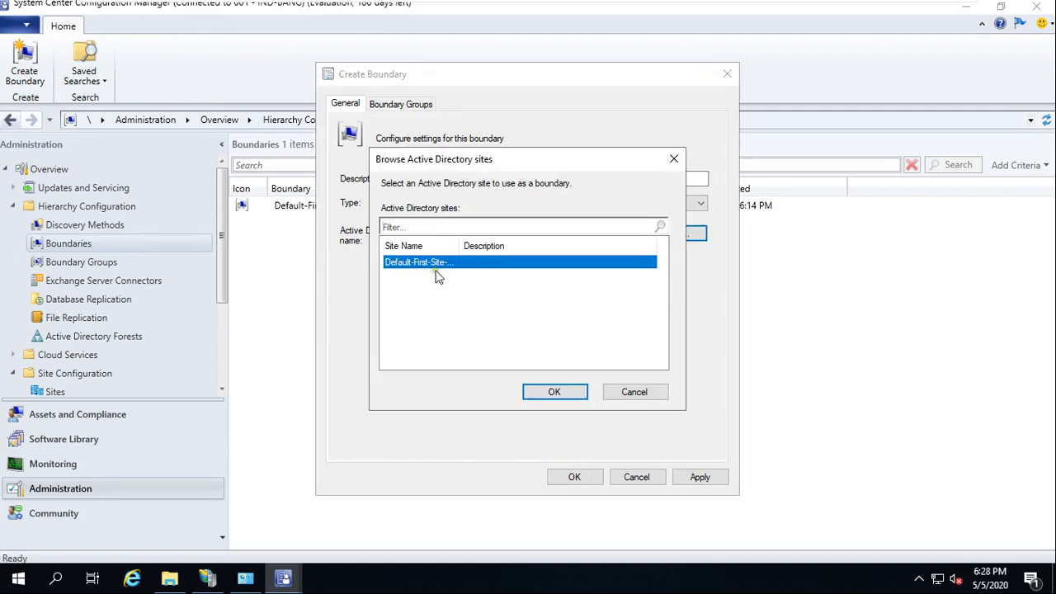
pyautogui.click(634, 392)
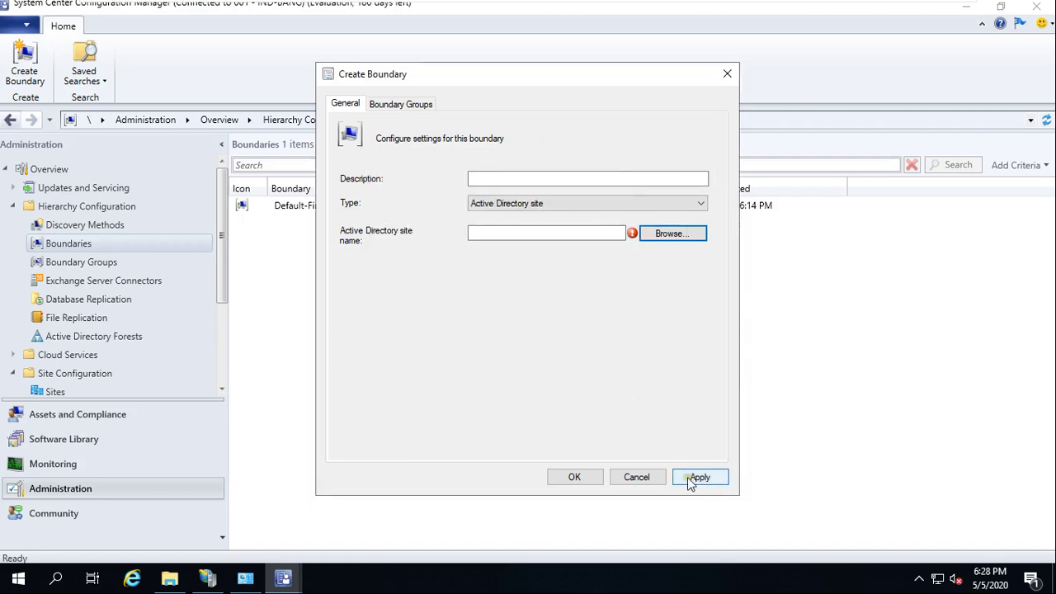
pyautogui.click(637, 477)
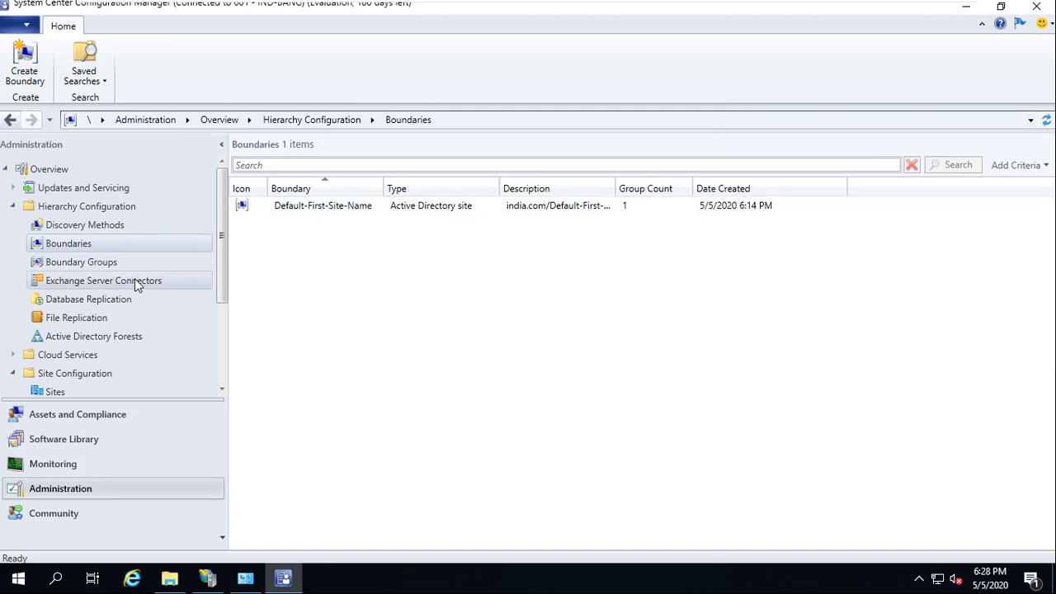
# Run Active Directory Forest Discovery immediately from the discovery methods and confirm the run.
pyautogui.click(103, 263)
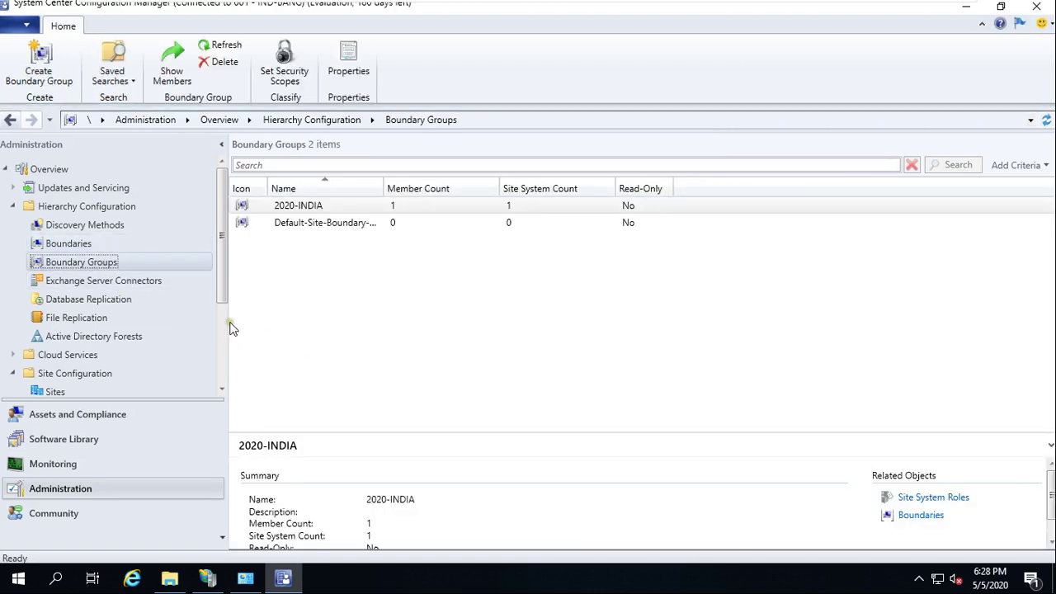
pyautogui.click(94, 225)
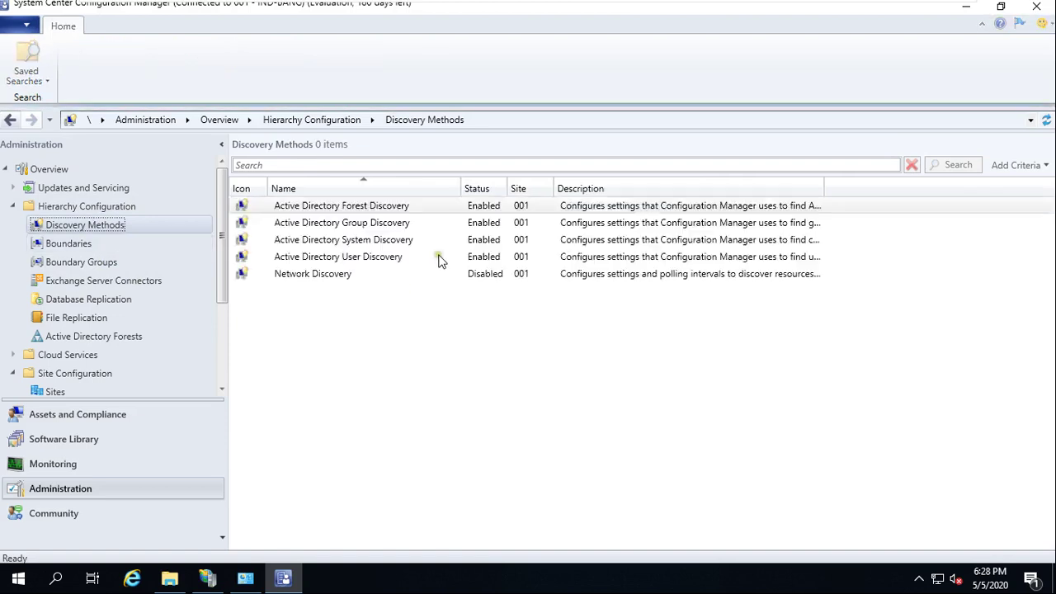
pyautogui.rightClick(385, 210)
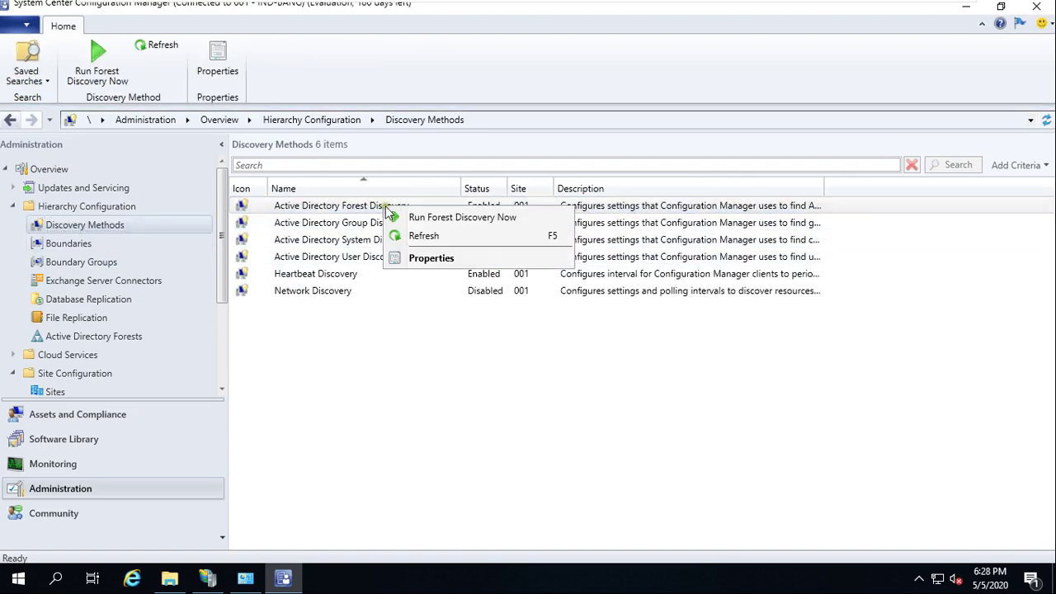
pyautogui.click(426, 219)
pyautogui.click(575, 347)
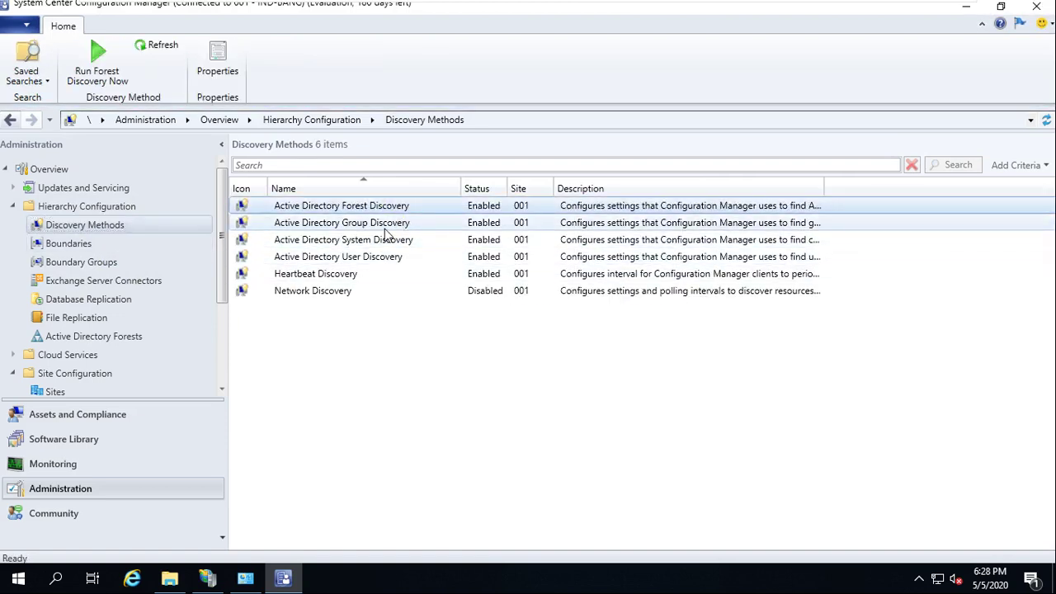
# Run a full Active Directory Group Discovery immediately and confirm the run.
pyautogui.click(382, 224)
pyautogui.rightClick(385, 233)
pyautogui.click(425, 241)
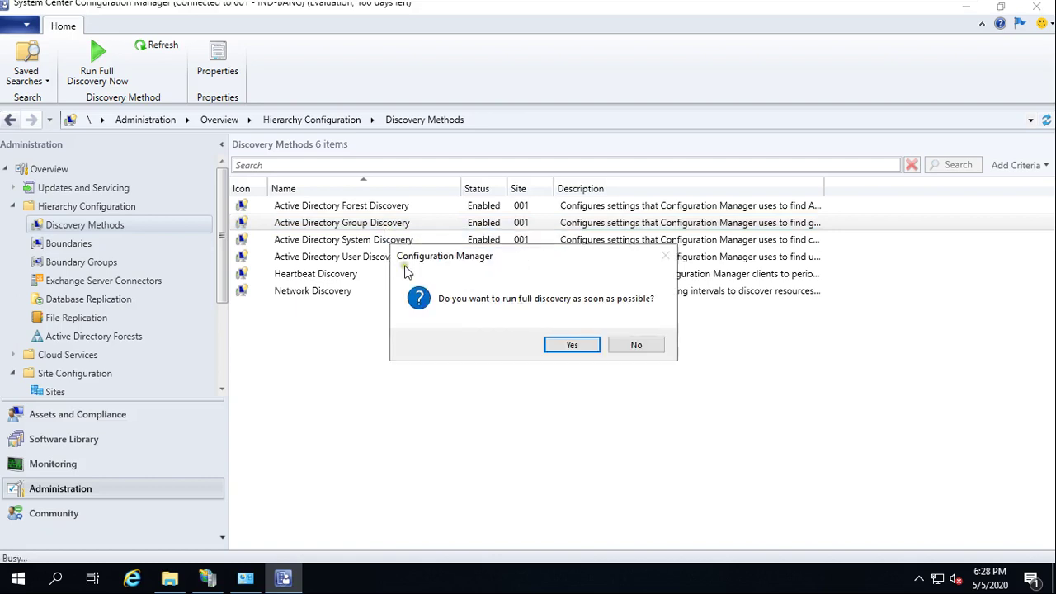
pyautogui.click(570, 349)
# Run a full Active Directory System Discovery immediately and confirm the run.
pyautogui.click(395, 245)
pyautogui.rightClick(395, 245)
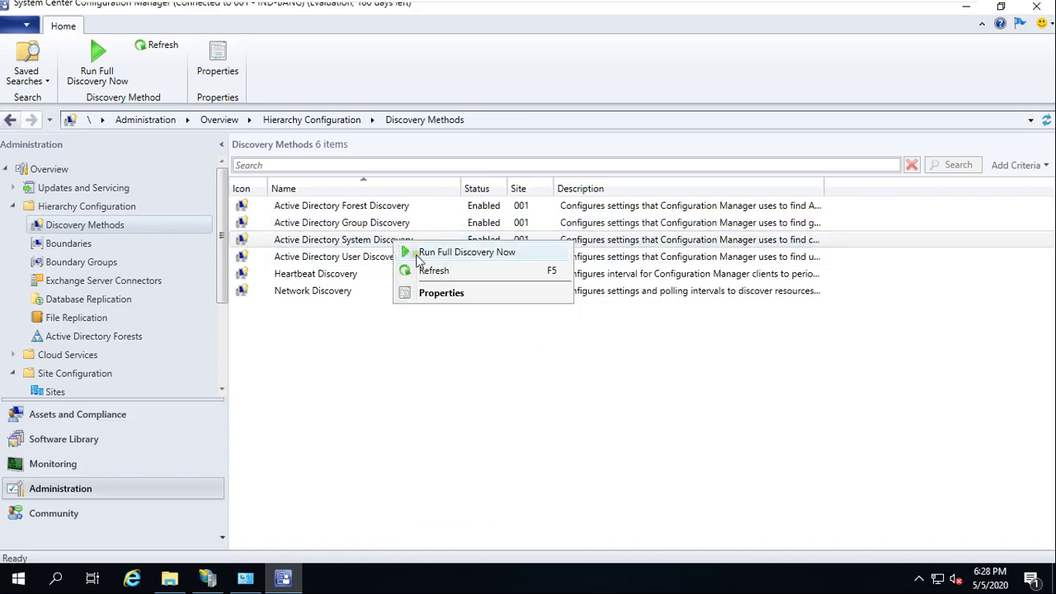
pyautogui.click(437, 252)
pyautogui.click(571, 346)
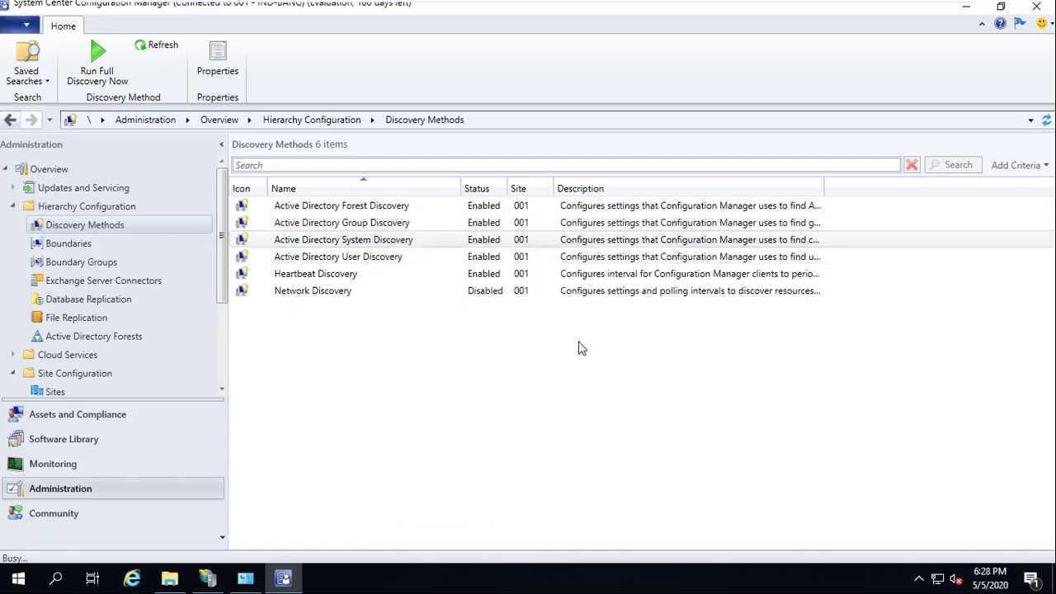
# Run a full Active Directory User Discovery immediately and confirm the run.
pyautogui.click(369, 257)
pyautogui.rightClick(369, 259)
pyautogui.click(433, 262)
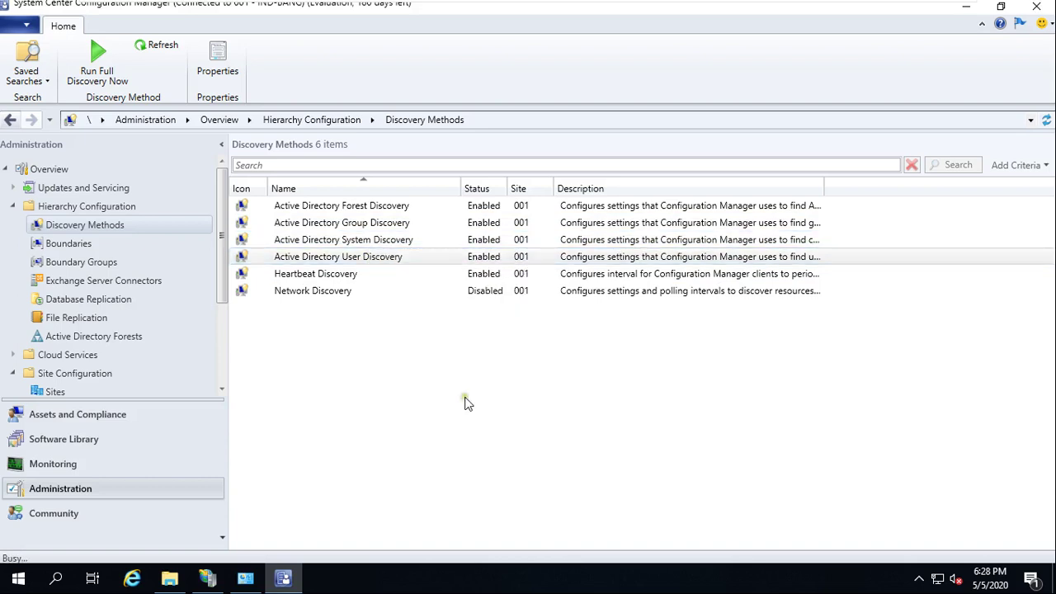
pyautogui.click(571, 346)
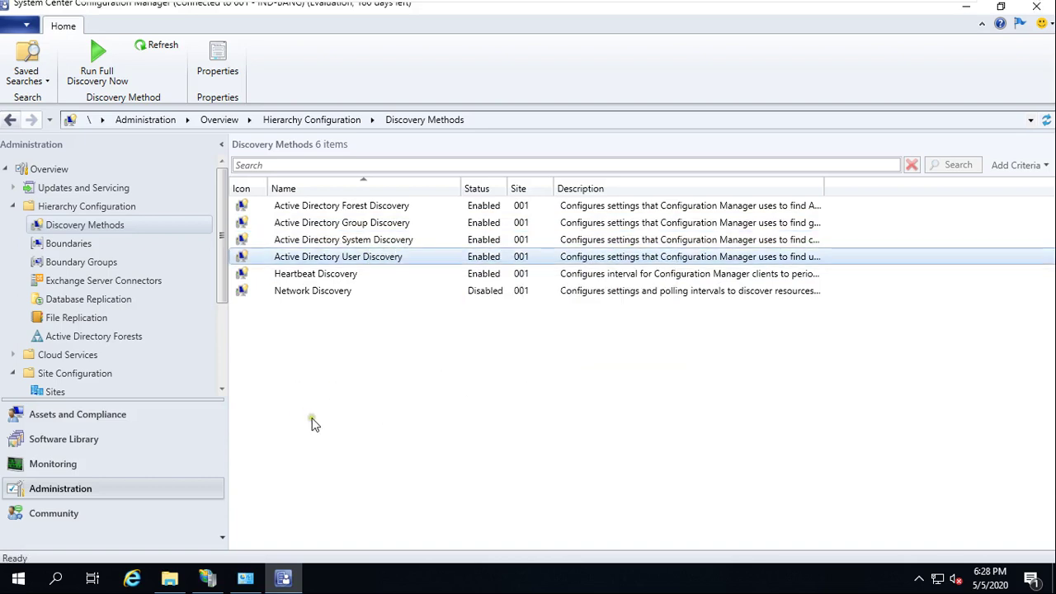
pyautogui.click(58, 244)
pyautogui.click(81, 262)
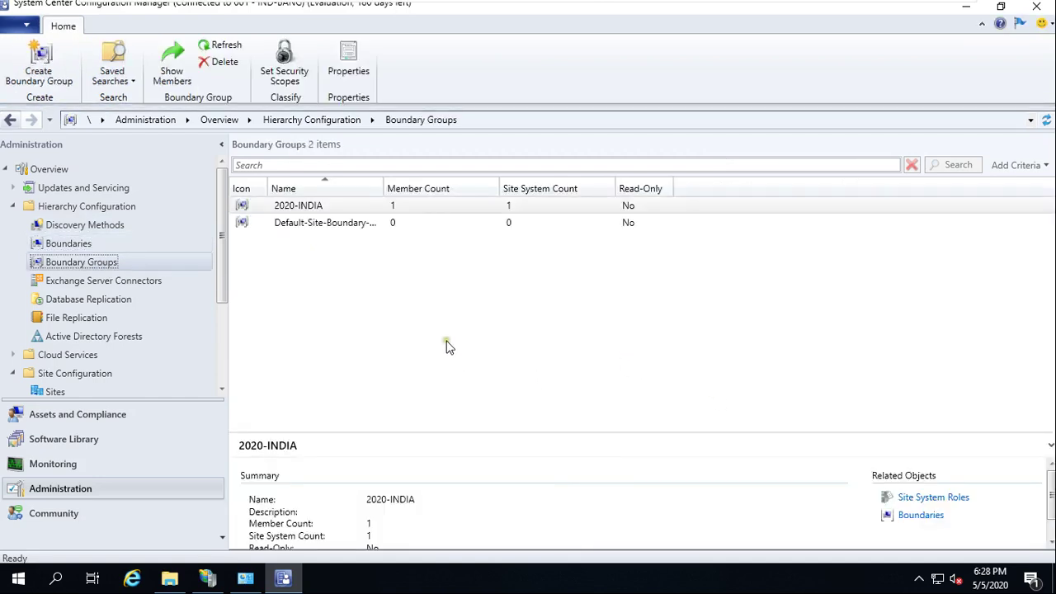
# Review the discovered users and user group in Assets and Compliance, widening the Name column.
pyautogui.click(102, 414)
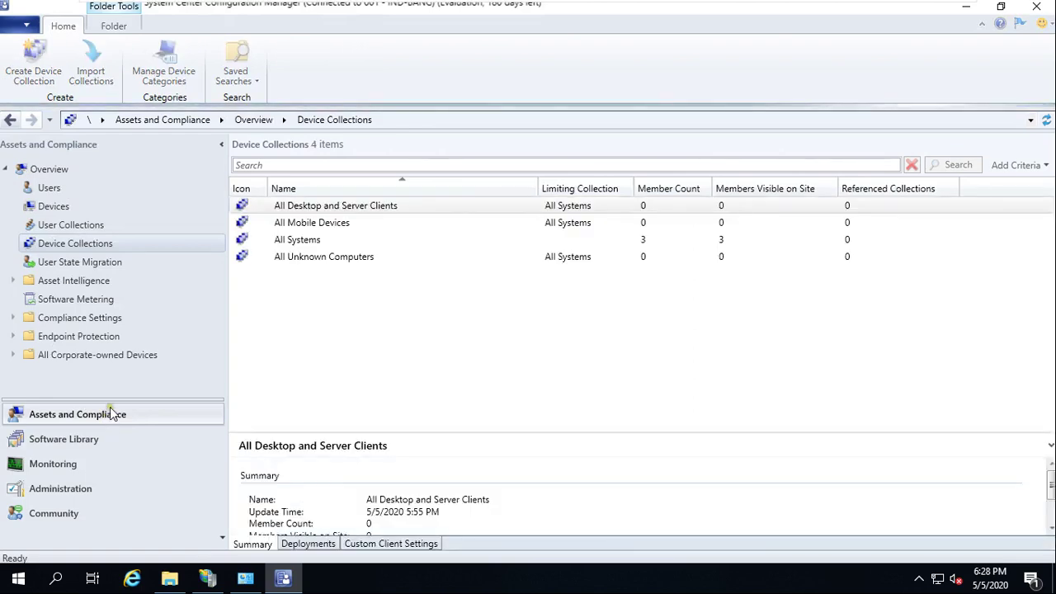
pyautogui.click(49, 189)
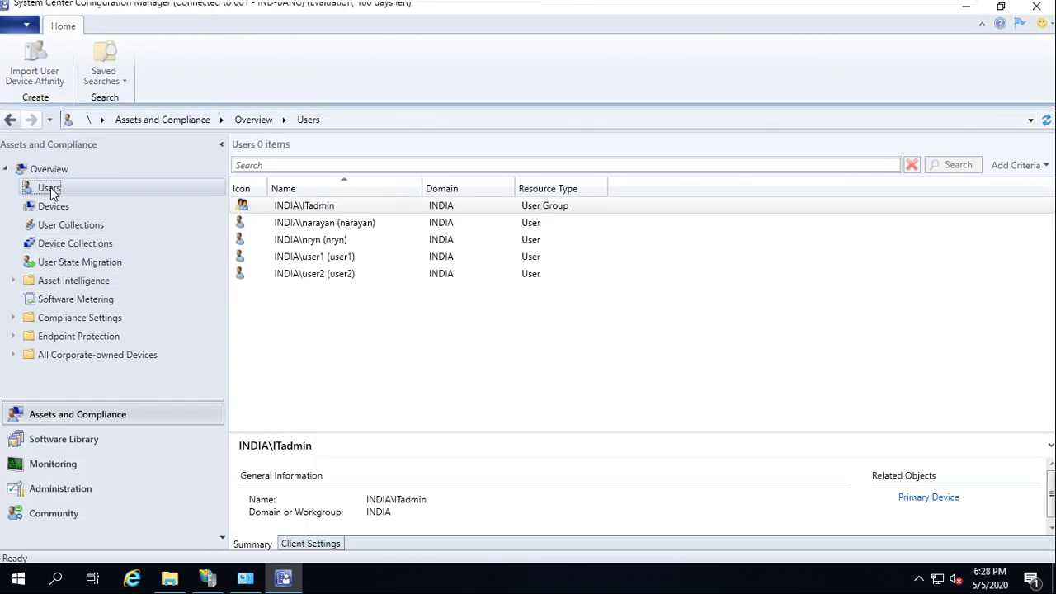
pyautogui.moveTo(423, 186); pyautogui.dragTo(521, 186)
pyautogui.click(307, 239)
pyautogui.click(315, 257)
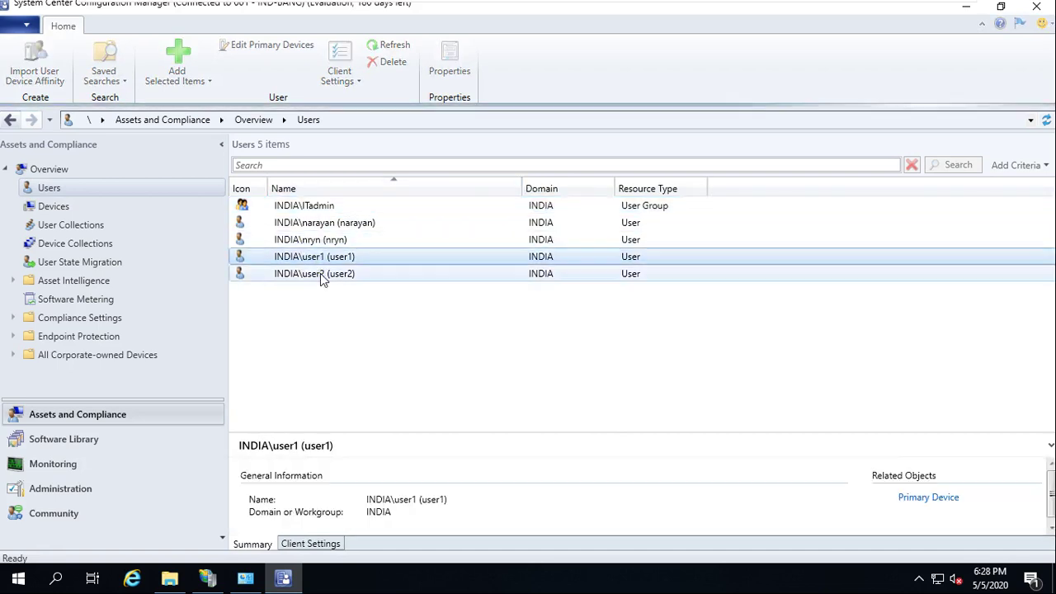
pyautogui.click(304, 273)
pyautogui.click(326, 223)
pyautogui.click(285, 206)
# Review the TEST and WIN-SCCM entries among the devices in Assets and Compliance.
pyautogui.click(53, 209)
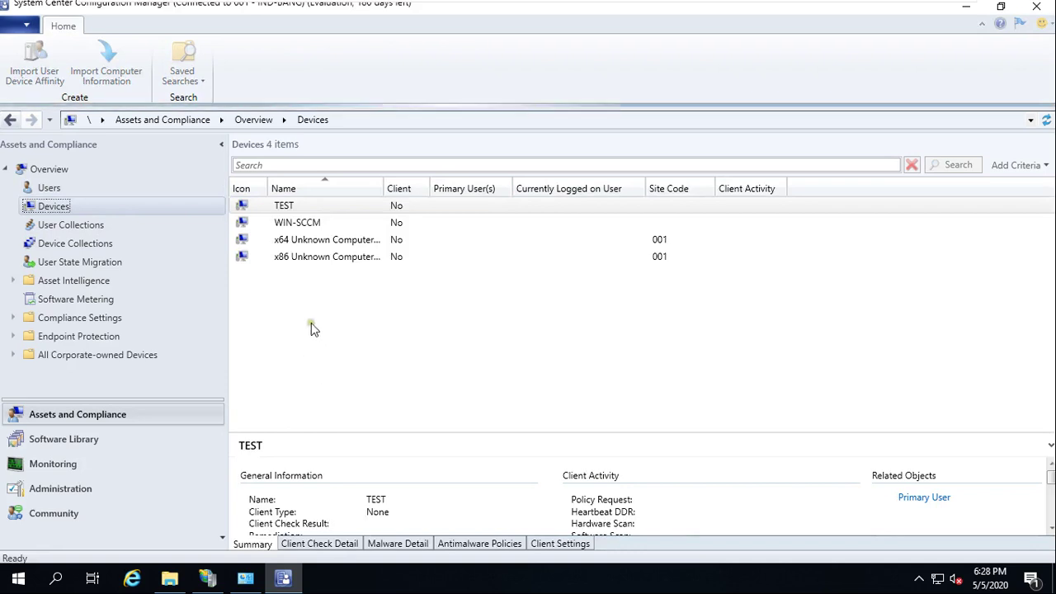
pyautogui.click(309, 222)
pyautogui.click(307, 210)
pyautogui.click(307, 222)
pyautogui.click(312, 208)
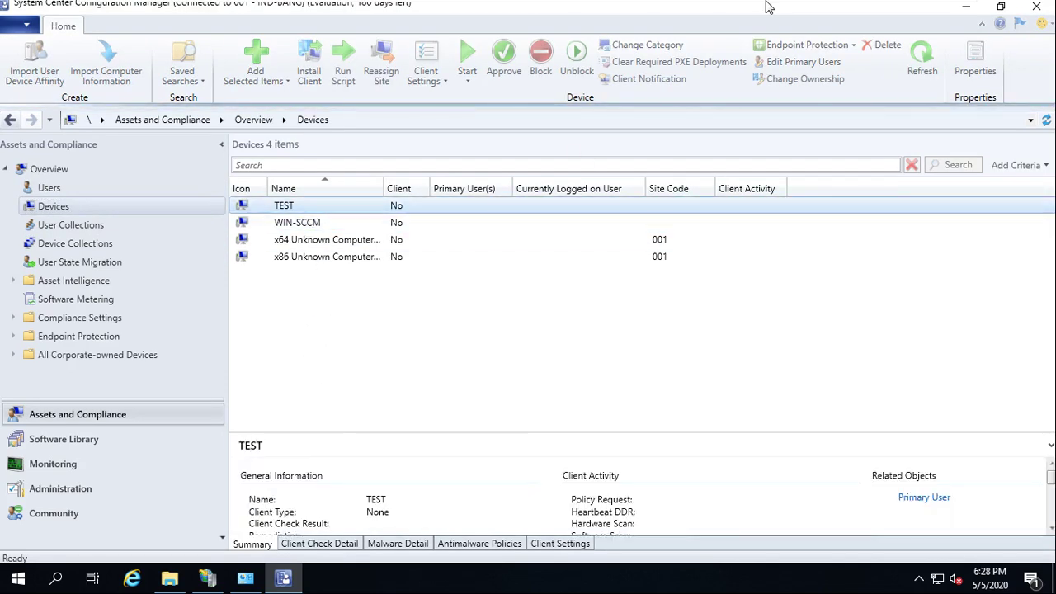
# Switch to the AD2019 virtual machine and check the Systems, Server, Groups and Users units under 123-IND against the discovered resources.
pyautogui.moveTo(767, 7)
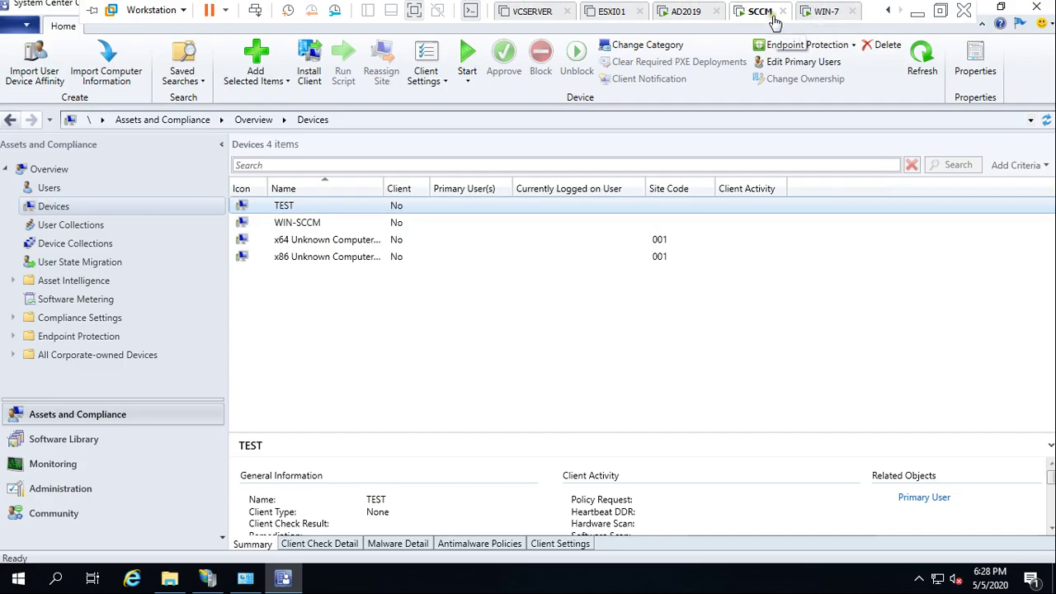
pyautogui.click(686, 11)
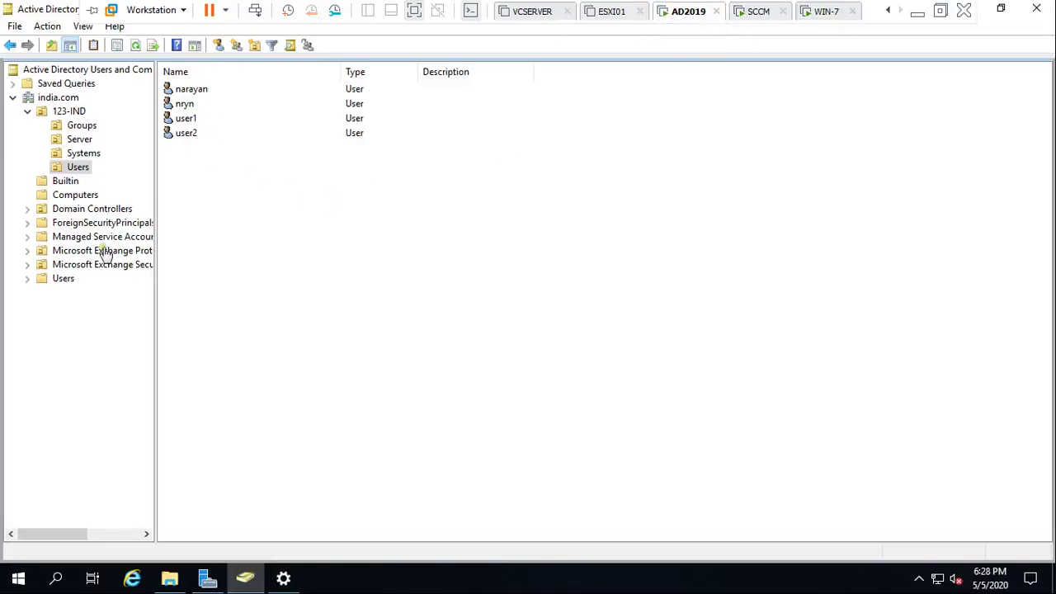
pyautogui.click(83, 156)
pyautogui.click(80, 140)
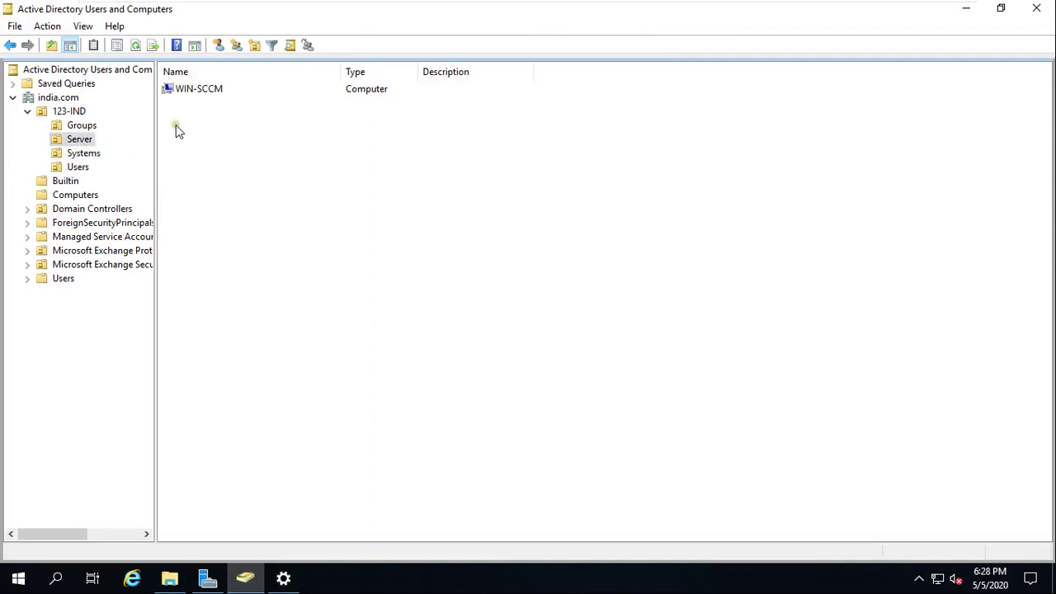
pyautogui.click(86, 131)
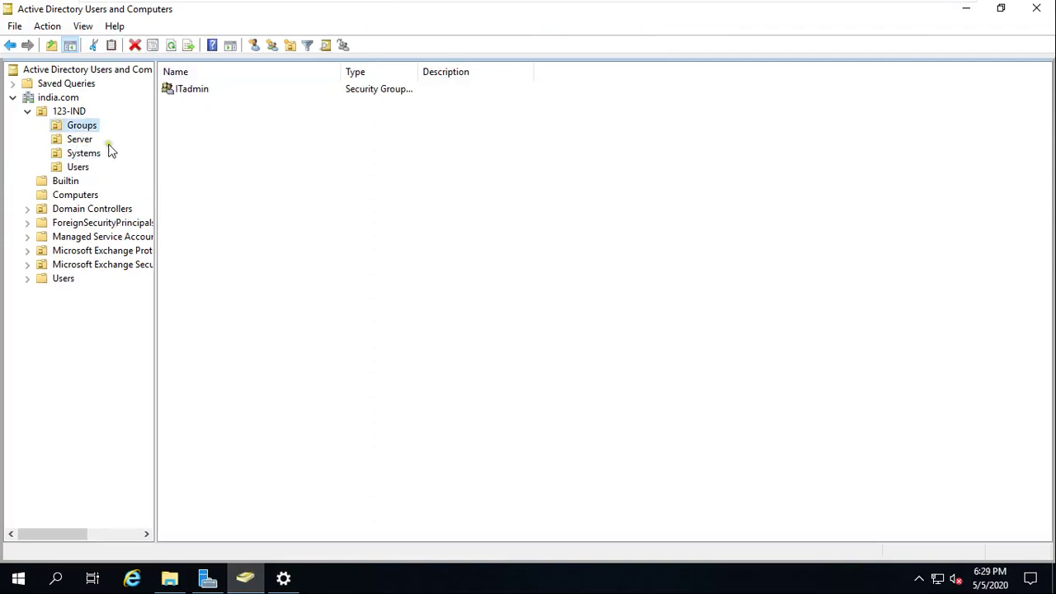
pyautogui.click(82, 169)
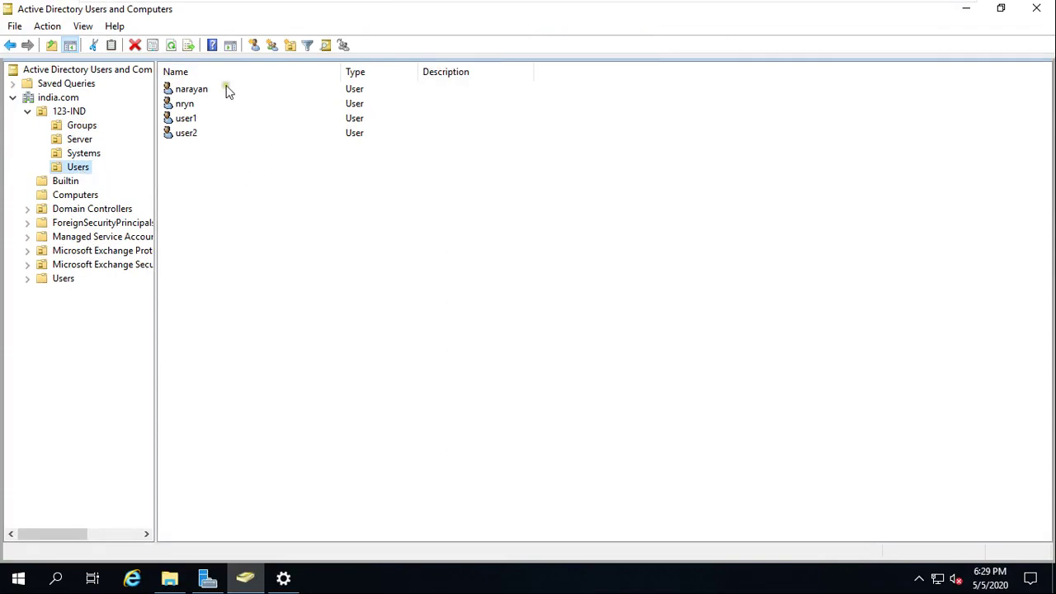
pyautogui.click(967, 10)
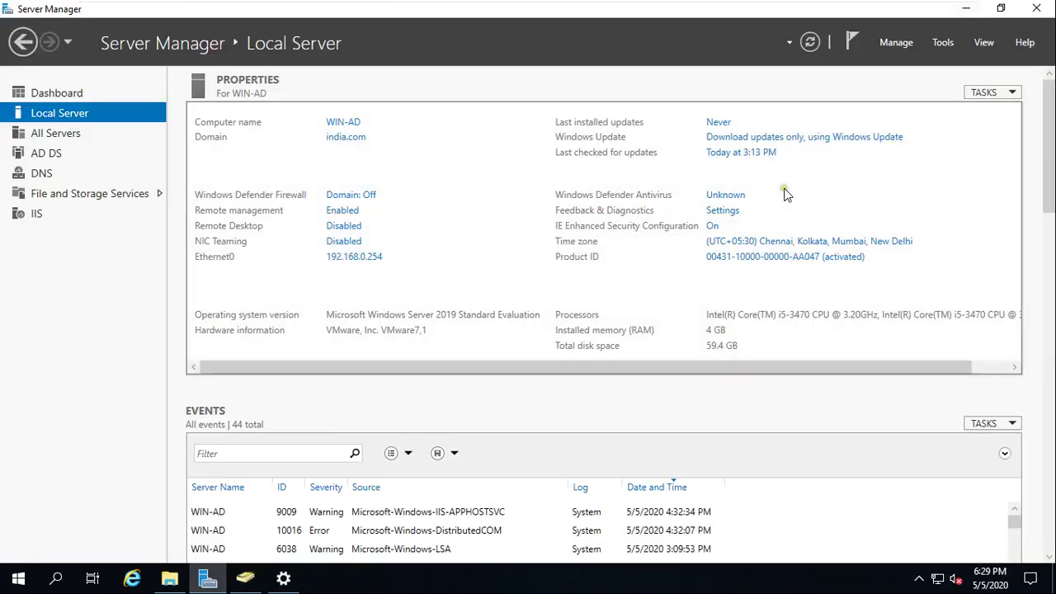
# Switch back to the SCCM virtual machine and refresh the Devices list in Assets and Compliance.
pyautogui.moveTo(800, 8)
pyautogui.click(756, 11)
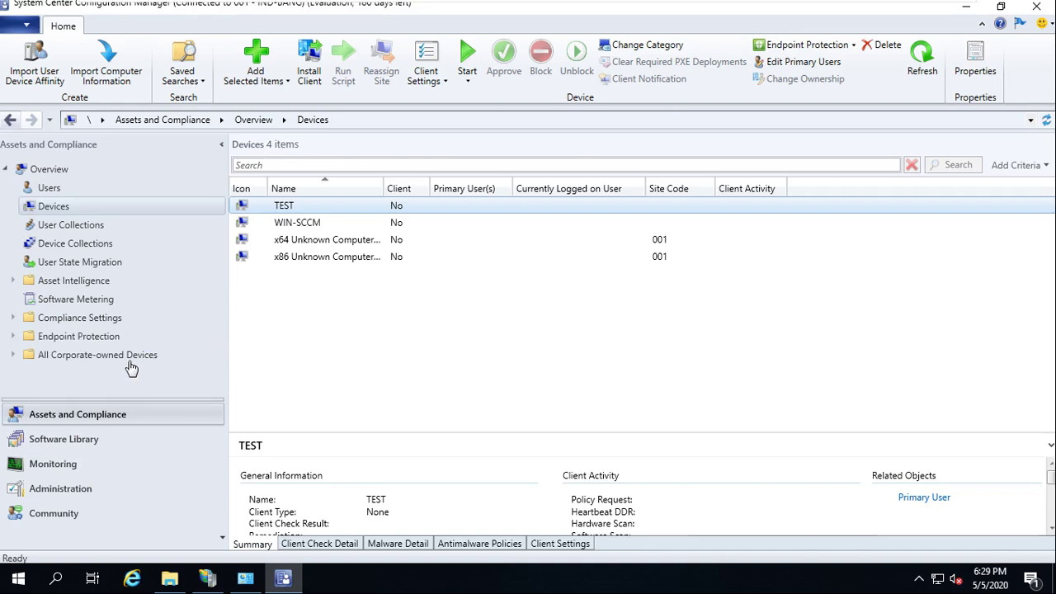
pyautogui.click(91, 421)
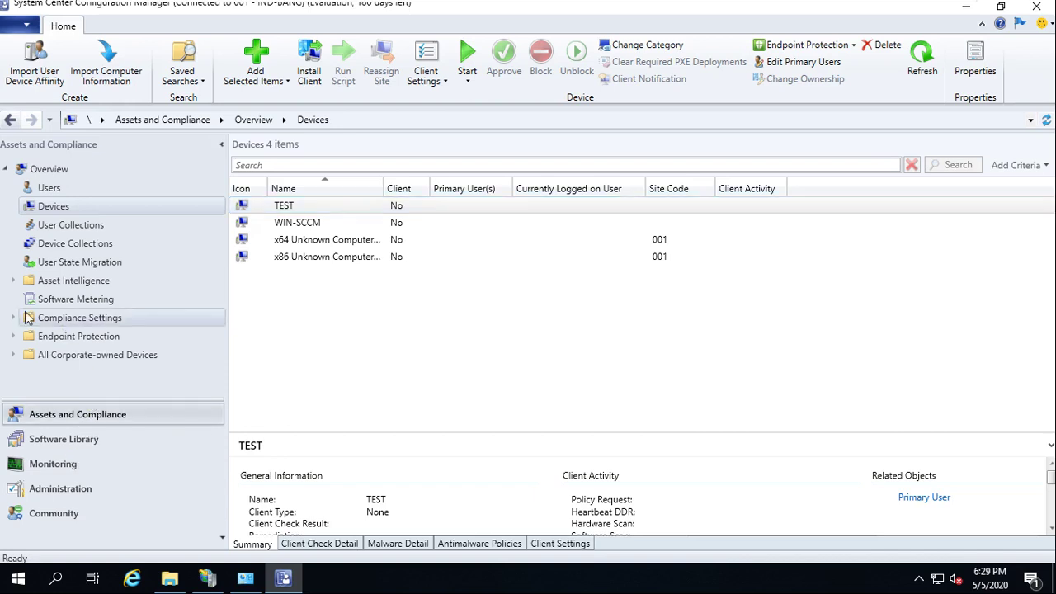
pyautogui.moveTo(908, 8)
pyautogui.click(923, 66)
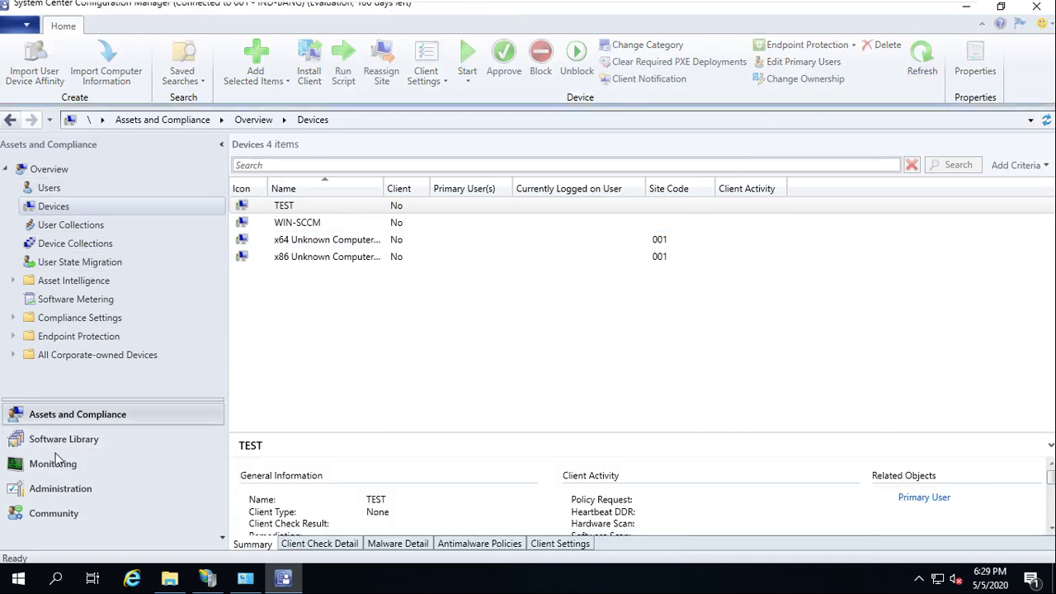
# Review the discovery methods and the Devices list once more, and minimise the virtual machine window.
pyautogui.click(66, 490)
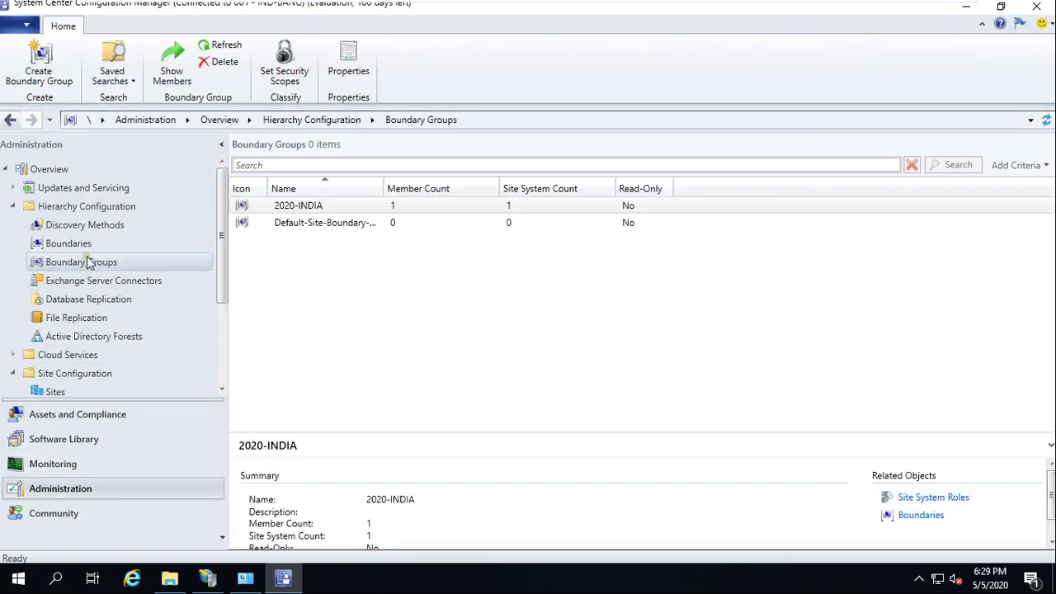
pyautogui.click(91, 226)
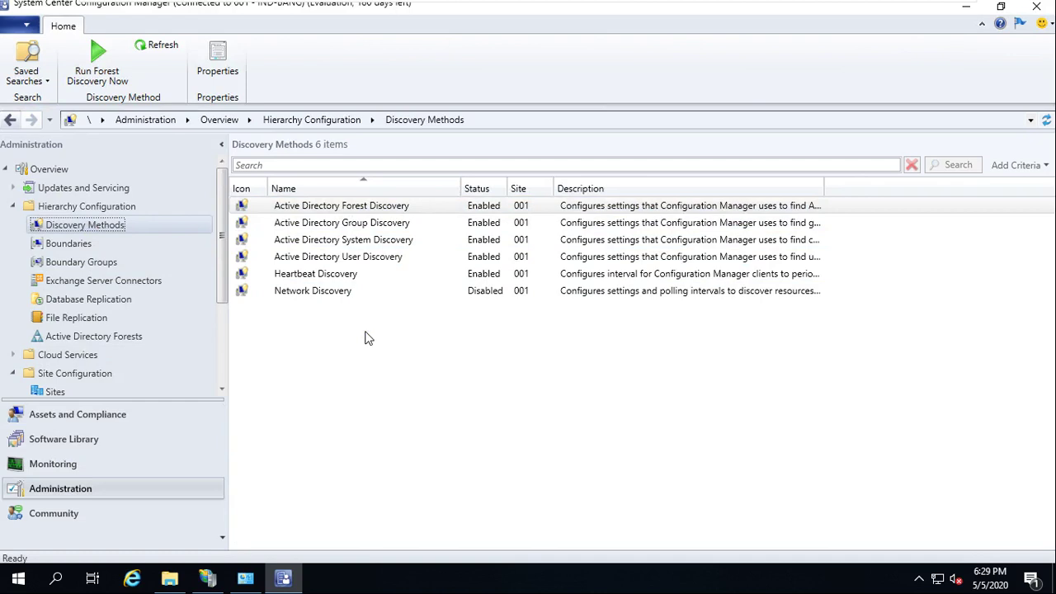
pyautogui.click(82, 422)
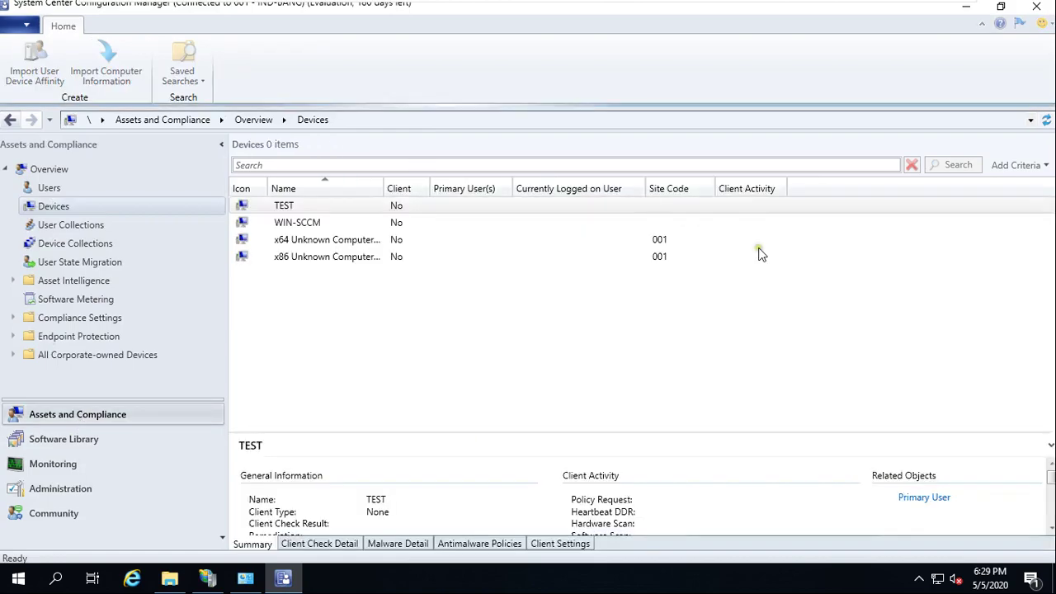
pyautogui.click(916, 7)
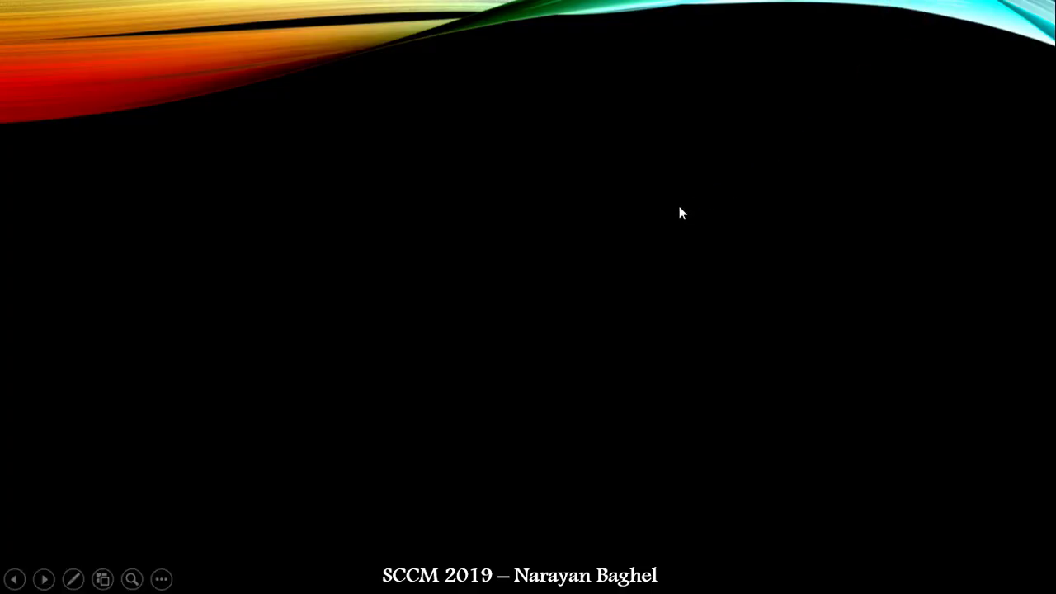